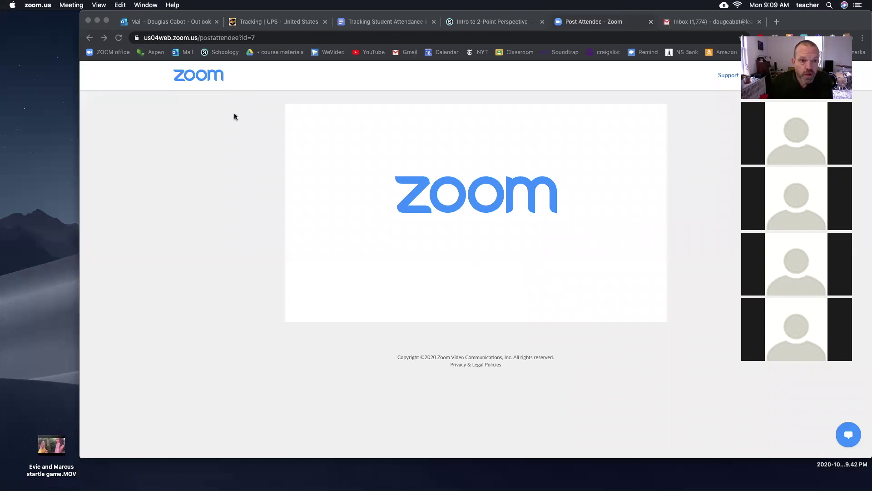
# - Add Layer 2 above Layer1, fill it pale pink, deselect, and pick the Brush tool
pyautogui.click(223, 37)
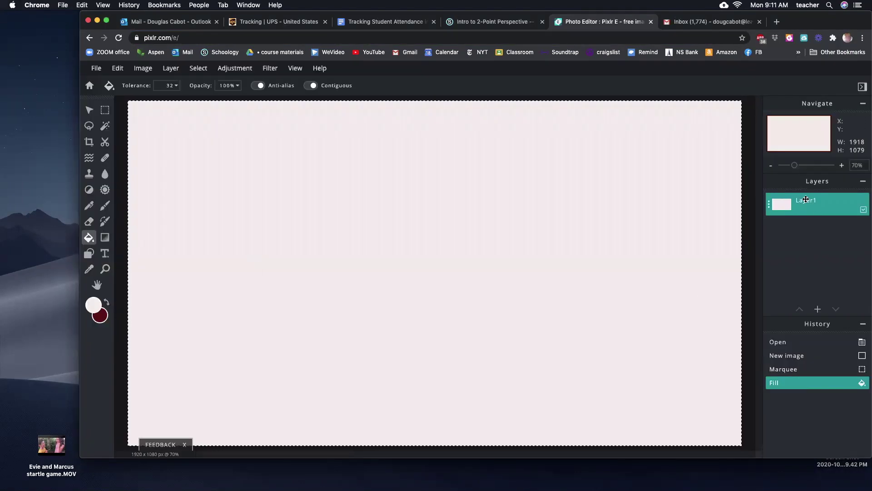
pyautogui.click(819, 311)
pyautogui.click(173, 193)
pyautogui.press('super+d')
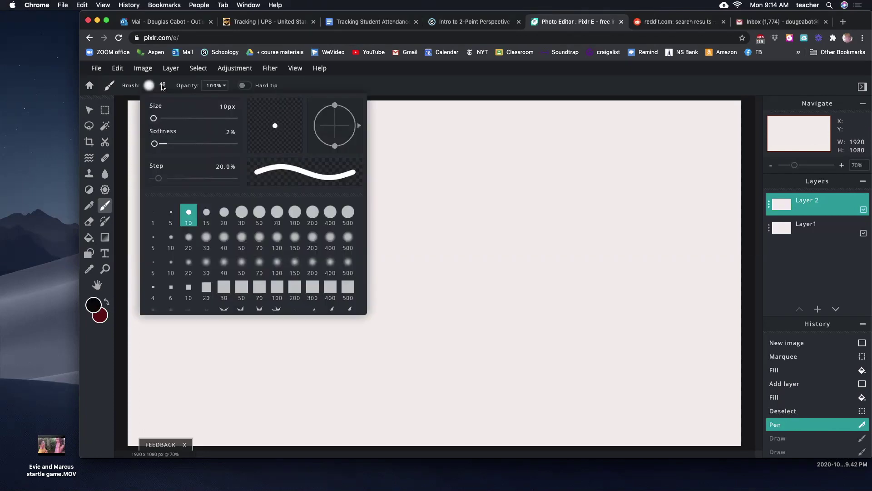
pyautogui.click(162, 87)
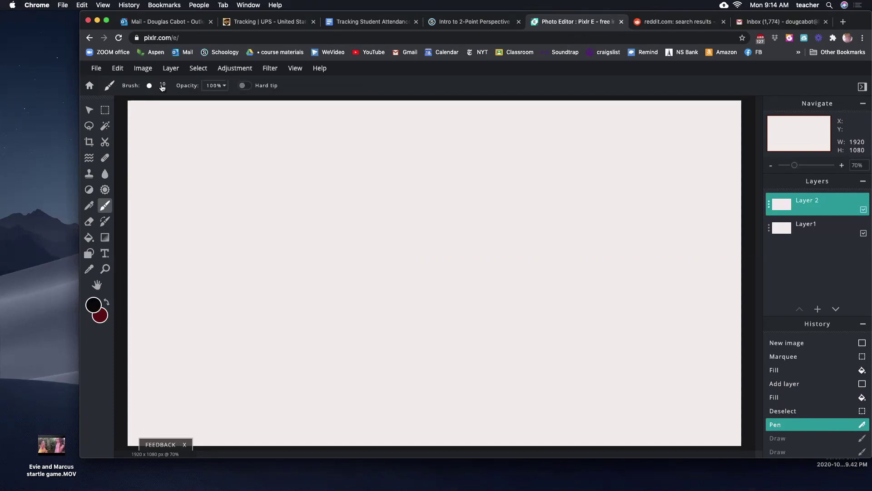
# - Set the paint colour to #5E5A5A and draw a straight horizon line across the canvas
pyautogui.click(92, 307)
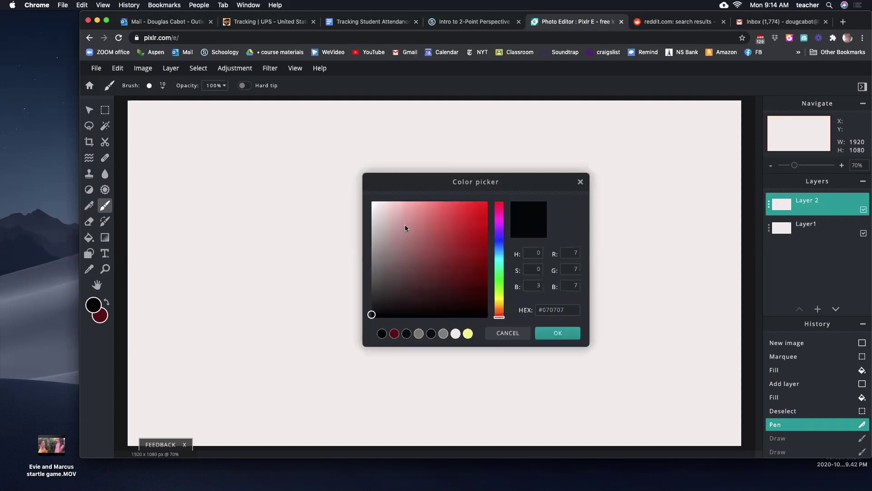
pyautogui.click(375, 275)
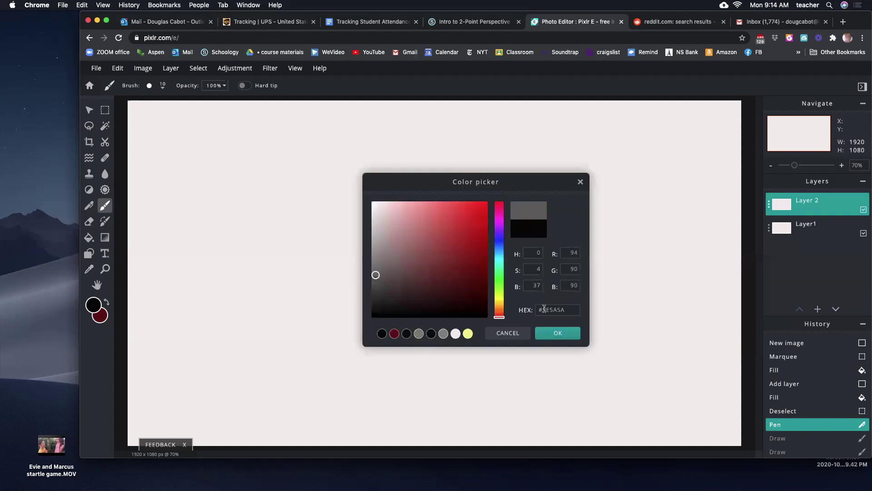
pyautogui.click(558, 333)
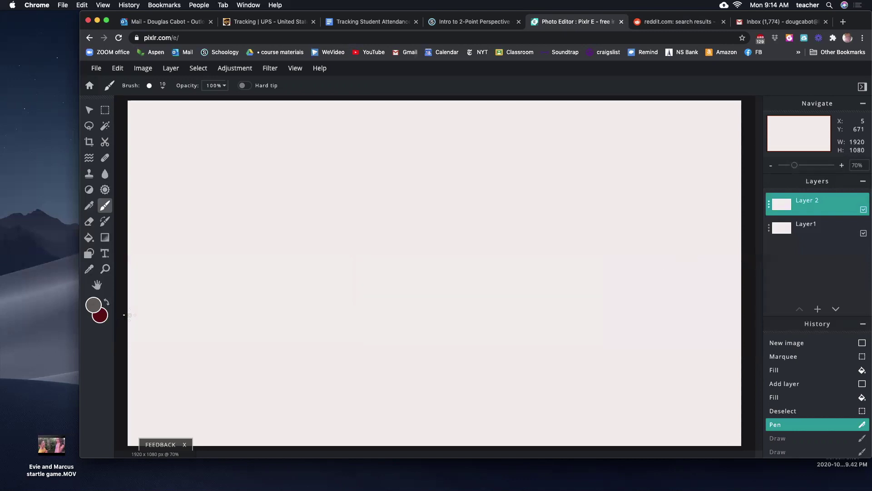
pyautogui.moveTo(131, 308); pyautogui.dragTo(735, 309)
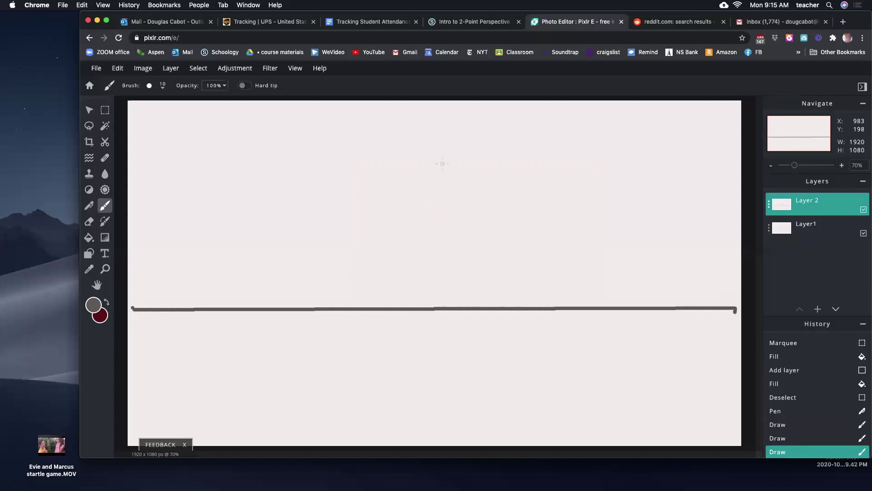
# - Change the paint colour to the lighter grey #BEB8B8
pyautogui.click(94, 304)
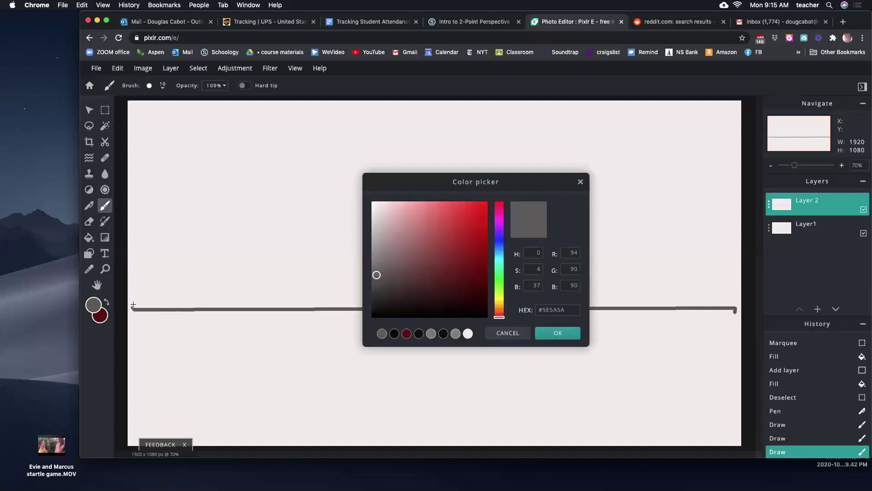
pyautogui.click(377, 231)
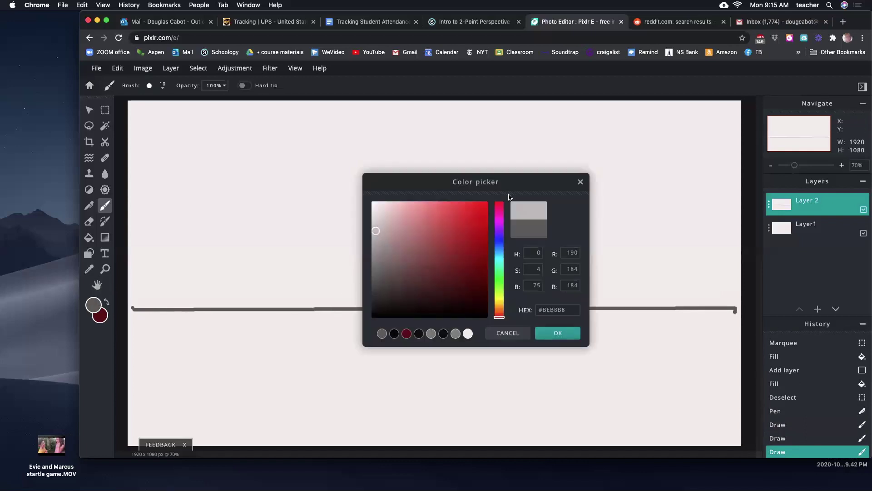
pyautogui.click(578, 182)
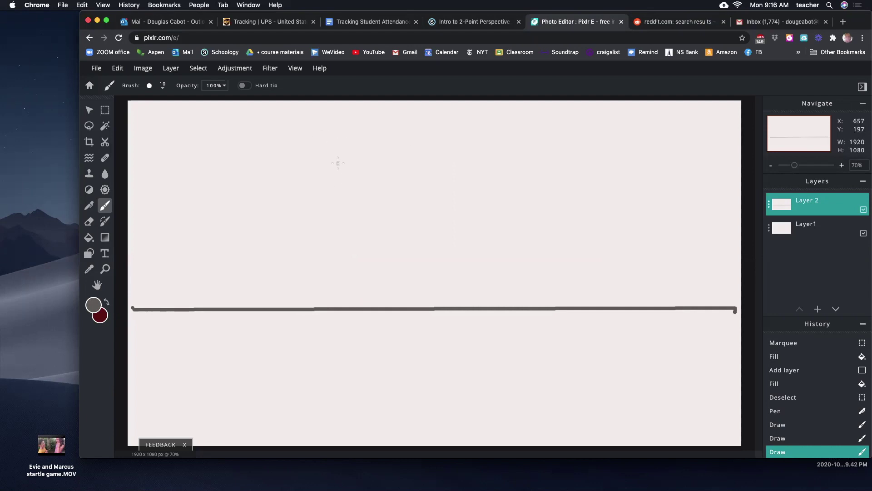
# - Draw a vertical corner line through the horizon and mark vanishing points at both horizon ends
pyautogui.click(337, 156)
pyautogui.keyDown('shift'); pyautogui.click(331, 409); pyautogui.keyUp('shift')
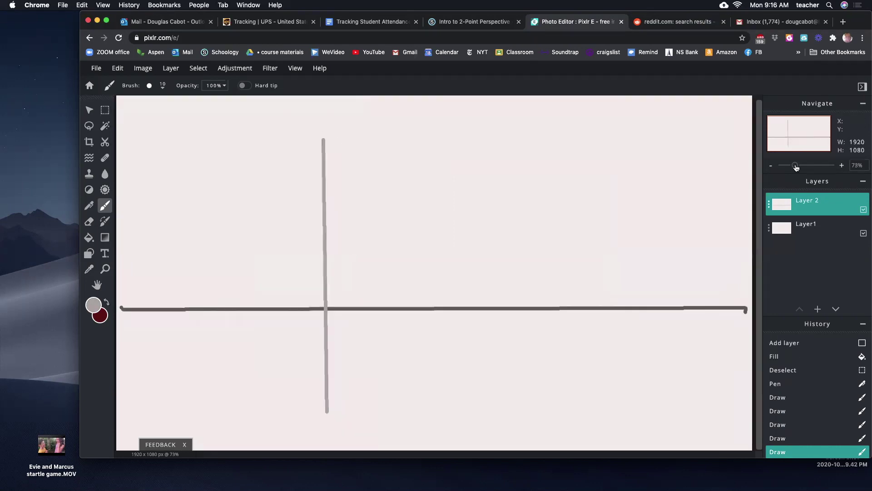
pyautogui.click(735, 307)
pyautogui.click(158, 308)
pyautogui.click(156, 308)
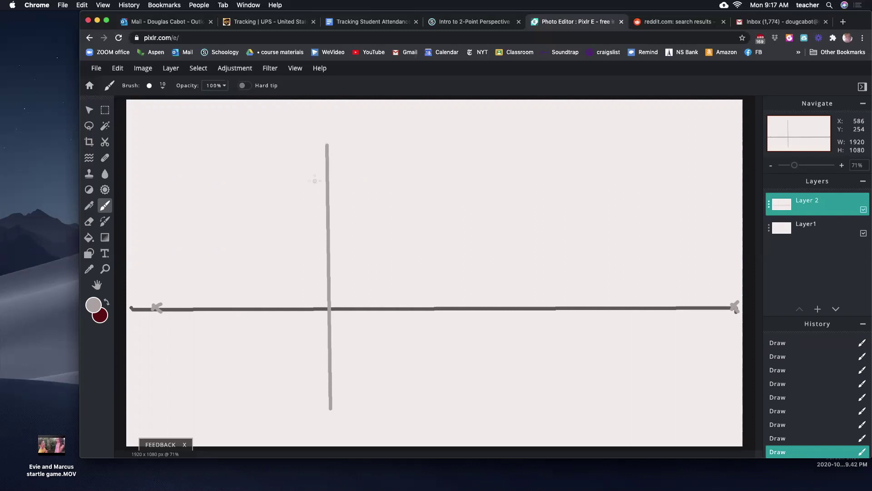
# - Erase the top and bottom ends of the corner line and redo the left vanishing-point mark
pyautogui.press('e')
pyautogui.moveTo(328, 141); pyautogui.dragTo(332, 162)
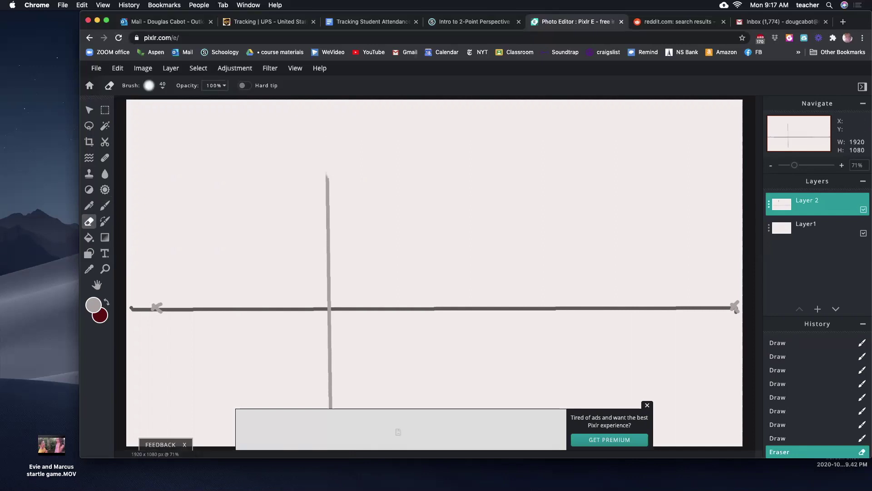
pyautogui.click(648, 405)
pyautogui.moveTo(330, 409); pyautogui.dragTo(329, 401)
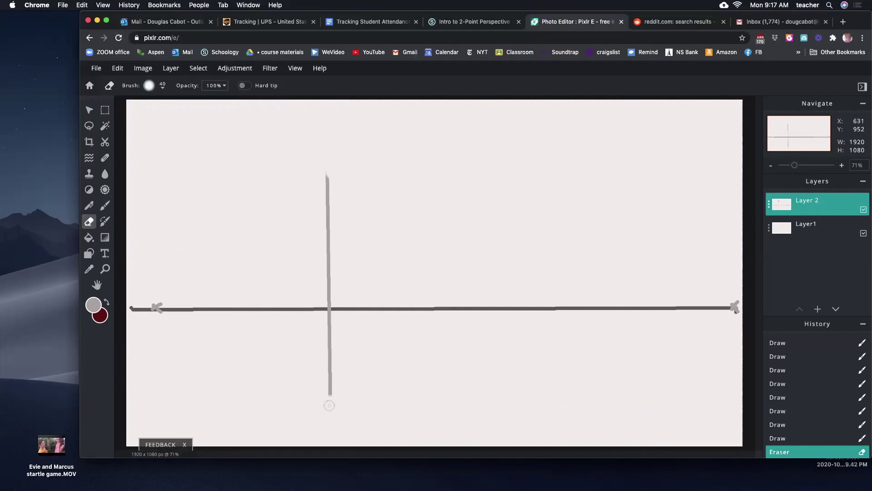
pyautogui.moveTo(338, 181)
pyautogui.mouseDown()
pyautogui.moveTo(334, 168)
pyautogui.moveTo(325, 173)
pyautogui.moveTo(335, 171)
pyautogui.mouseUp()
pyautogui.click(155, 309)
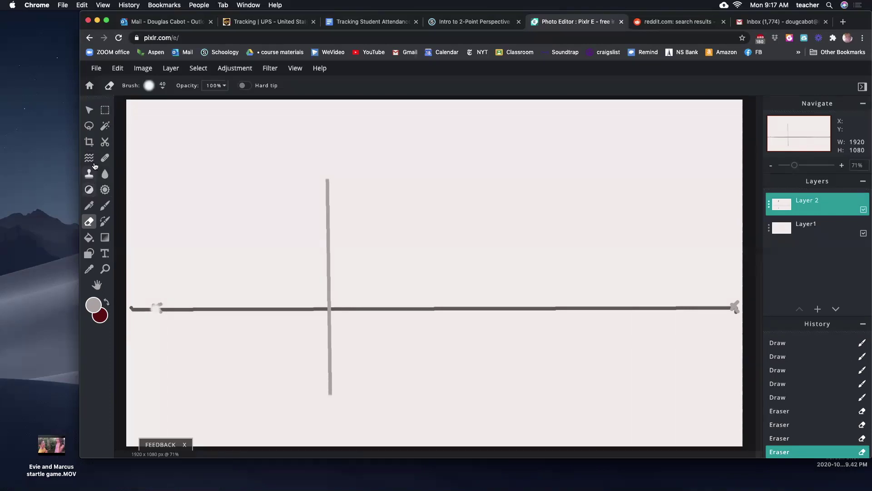
pyautogui.click(105, 206)
pyautogui.click(155, 309)
# - Draw a ceiling line from the left vanishing point past the corner top, erasing the part below the corner
pyautogui.scroll(-3, 155, 310)
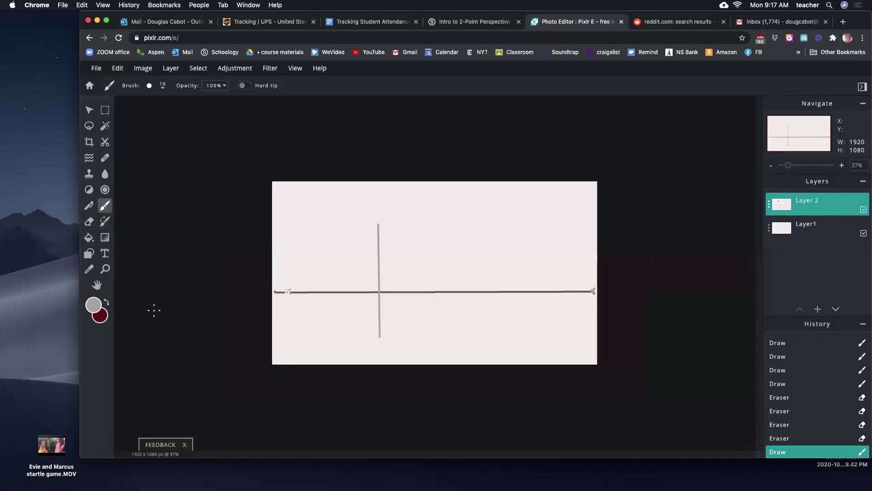
pyautogui.scroll(3, 554, 147)
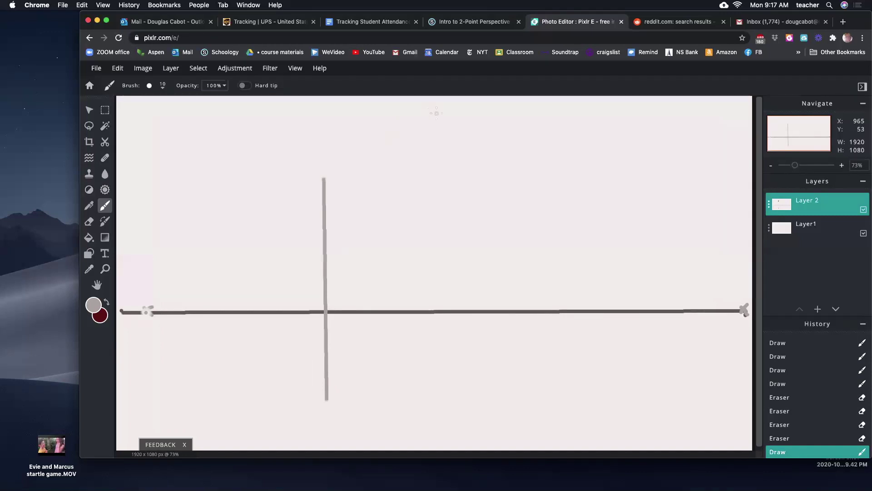
pyautogui.keyDown('shift'); pyautogui.click(463, 98); pyautogui.keyUp('shift')
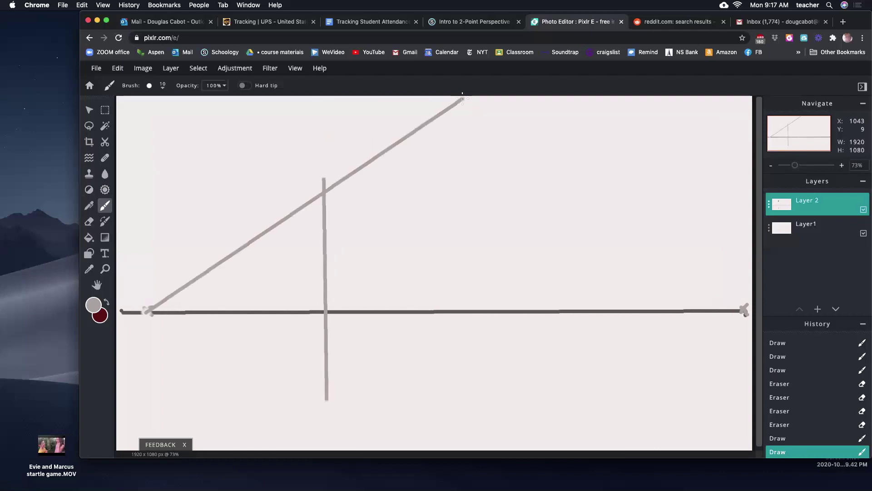
pyautogui.press('e')
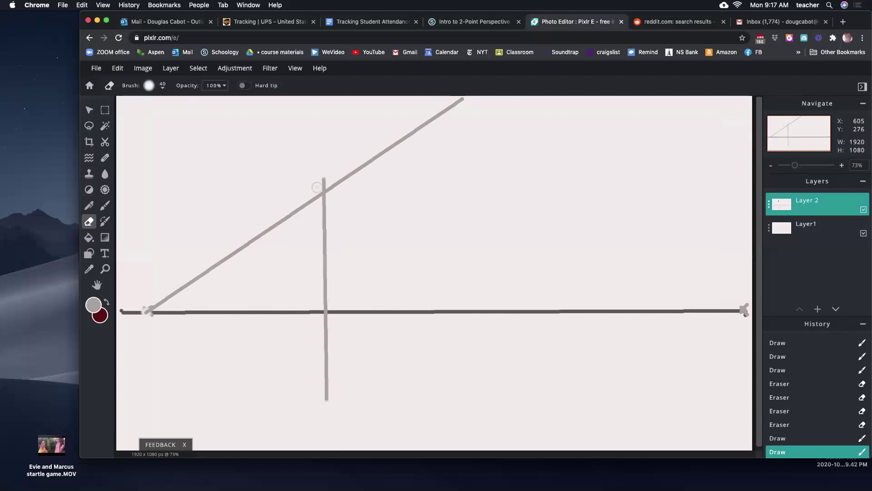
pyautogui.moveTo(316, 190); pyautogui.dragTo(150, 308)
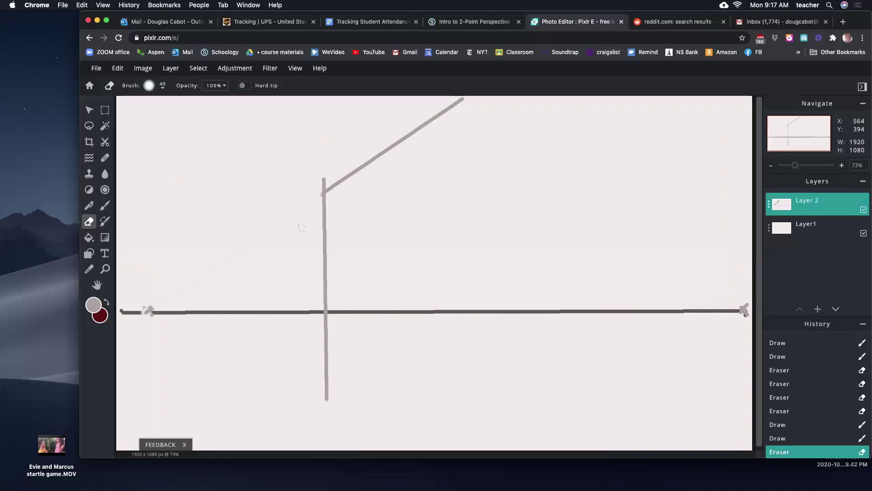
pyautogui.moveTo(322, 186)
pyautogui.mouseDown()
pyautogui.moveTo(322, 178)
pyautogui.moveTo(323, 186)
pyautogui.mouseUp()
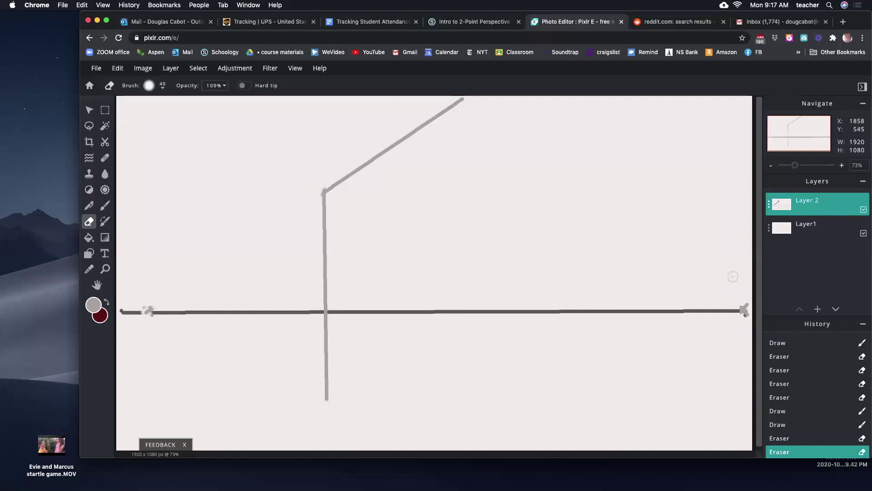
pyautogui.click(322, 186)
# - Draw a line from the right vanishing point through the corner top toward the upper left
pyautogui.click(317, 193)
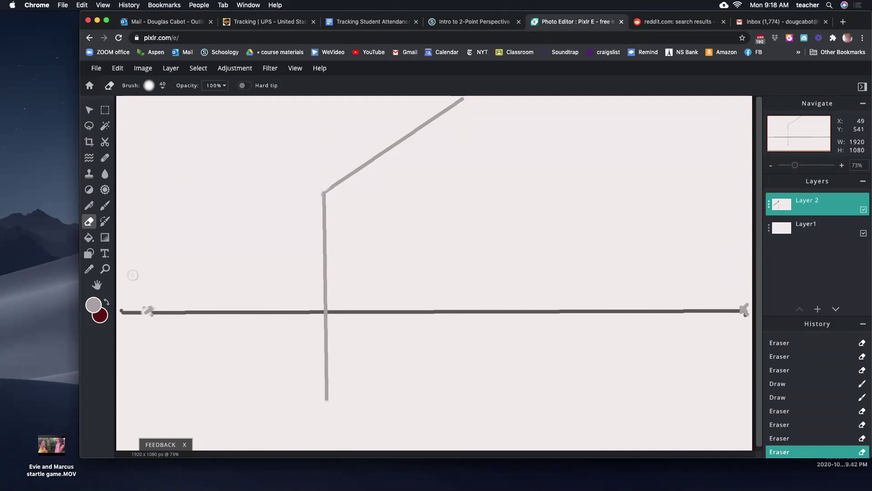
pyautogui.click(104, 206)
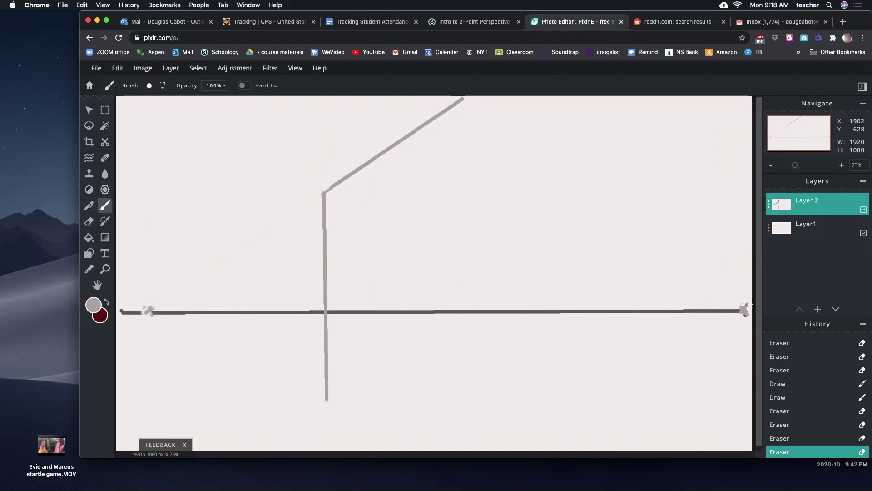
pyautogui.click(744, 310)
pyautogui.click(324, 194)
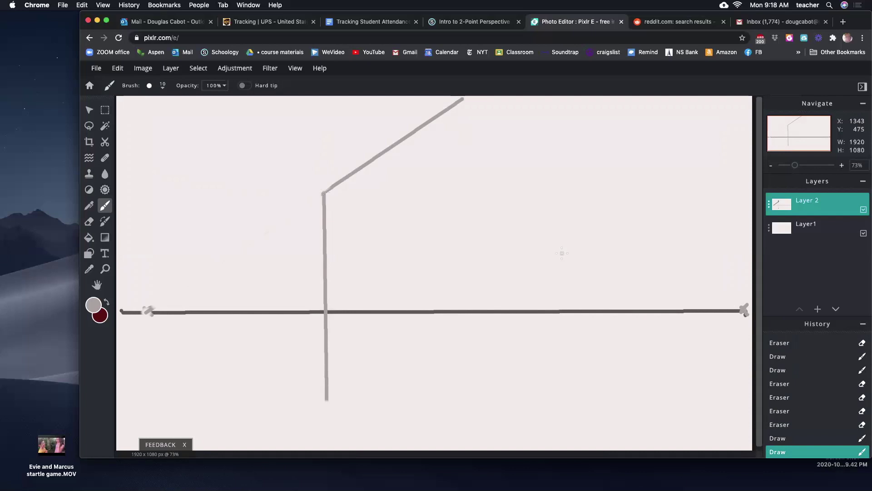
pyautogui.moveTo(745, 312); pyautogui.dragTo(738, 311)
pyautogui.keyDown('shift'); pyautogui.click(324, 194); pyautogui.keyUp('shift')
pyautogui.keyDown('shift'); pyautogui.click(124, 140); pyautogui.keyUp('shift')
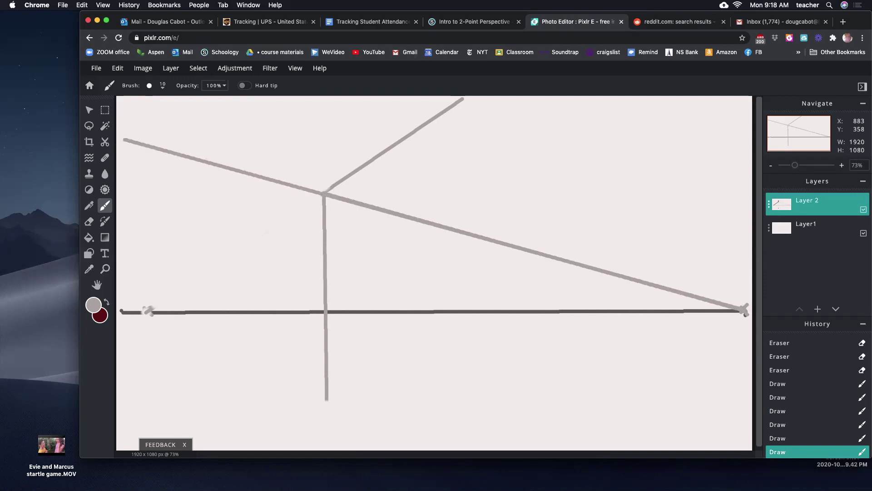
# - Erase the diagonal beside the corner, the overshoot below it, the floor guide's right part, and stubs
pyautogui.press('e')
pyautogui.moveTo(342, 200)
pyautogui.mouseDown()
pyautogui.moveTo(516, 245)
pyautogui.moveTo(397, 233)
pyautogui.moveTo(441, 228)
pyautogui.moveTo(640, 275)
pyautogui.moveTo(540, 264)
pyautogui.moveTo(594, 266)
pyautogui.mouseUp()
pyautogui.moveTo(395, 214); pyautogui.dragTo(436, 220)
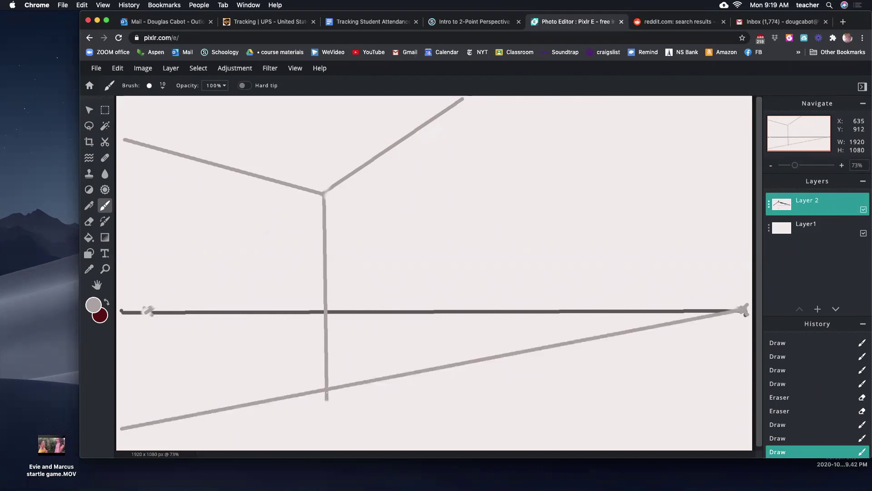
pyautogui.press('e')
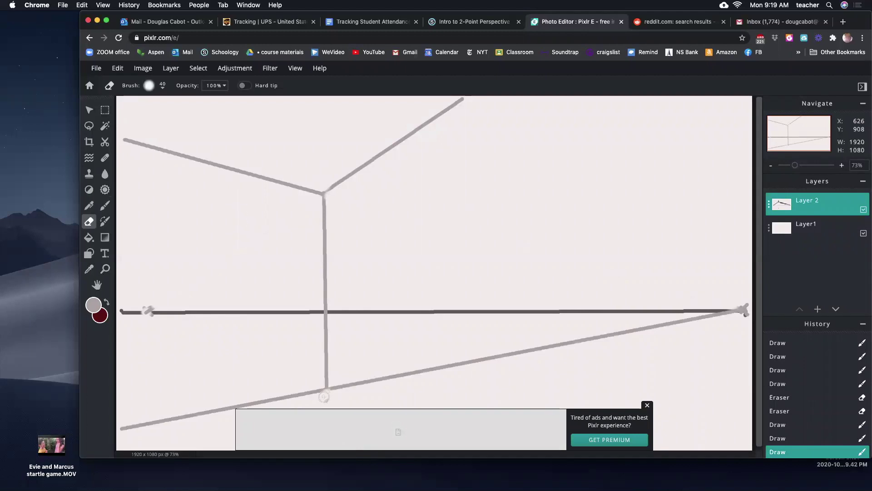
pyautogui.click(648, 405)
pyautogui.click(323, 383)
pyautogui.moveTo(323, 383)
pyautogui.mouseDown()
pyautogui.moveTo(657, 329)
pyautogui.moveTo(361, 379)
pyautogui.mouseUp()
pyautogui.moveTo(657, 325)
pyautogui.mouseDown()
pyautogui.moveTo(719, 317)
pyautogui.moveTo(687, 321)
pyautogui.mouseUp()
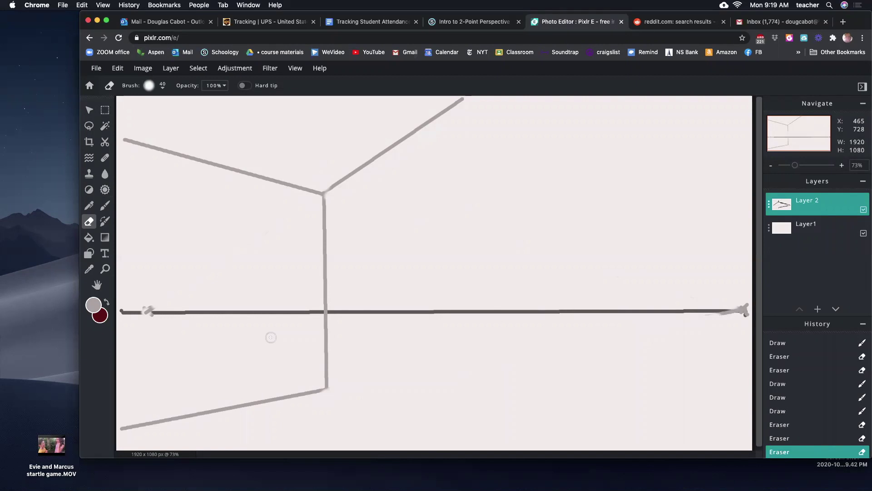
pyautogui.press('b')
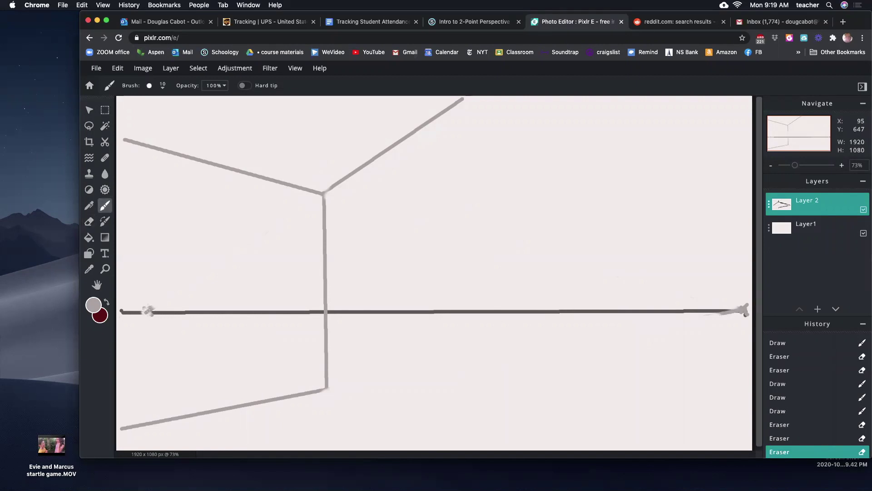
pyautogui.click(149, 311)
# - Draw the right floor edge from the corner's base toward the canvas bottom, erasing a stray floor-line piece
pyautogui.keyDown('shift'); pyautogui.click(463, 447); pyautogui.keyUp('shift')
pyautogui.press('e')
pyautogui.moveTo(326, 389); pyautogui.dragTo(147, 312)
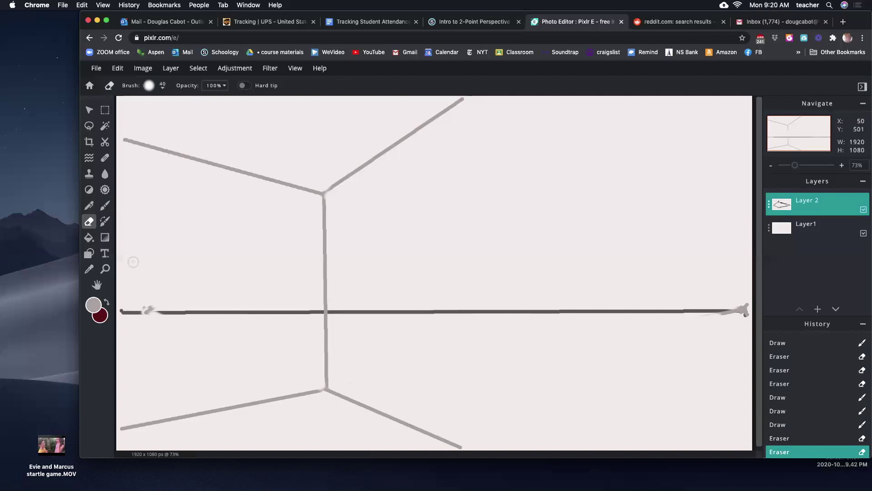
pyautogui.press('b')
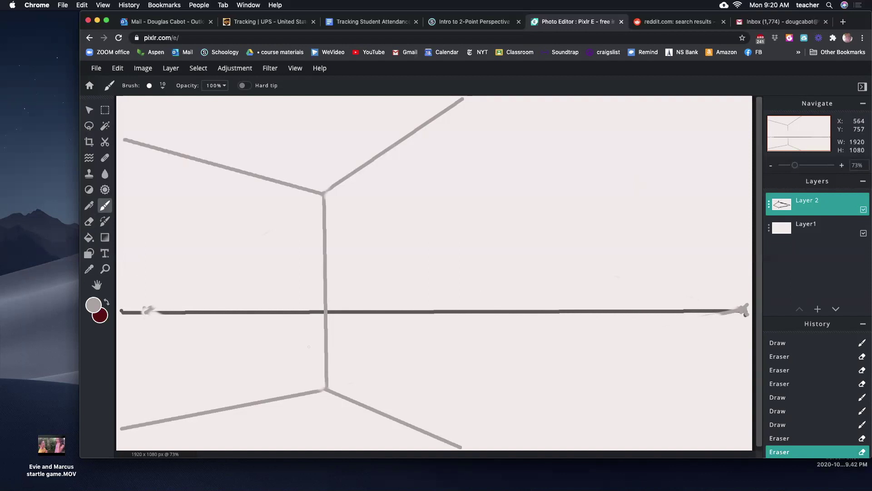
pyautogui.click(149, 311)
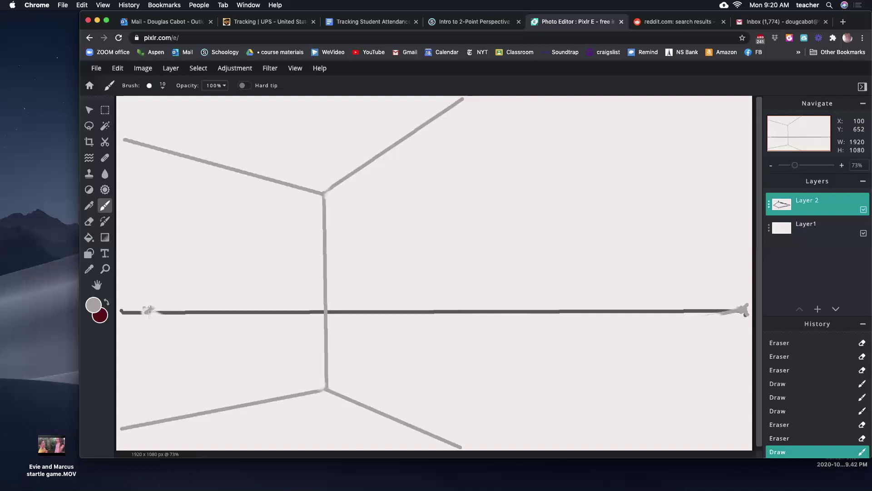
# - Draw upper and lower guides from the left vanishing point and the window's two vertical edges
pyautogui.keyDown('shift'); pyautogui.click(646, 397); pyautogui.keyUp('shift')
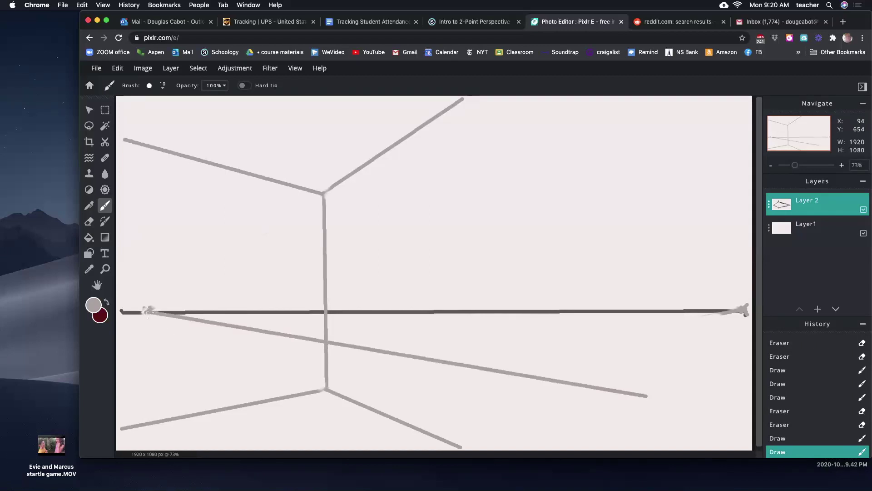
pyautogui.keyDown('shift'); pyautogui.click(635, 184); pyautogui.keyUp('shift')
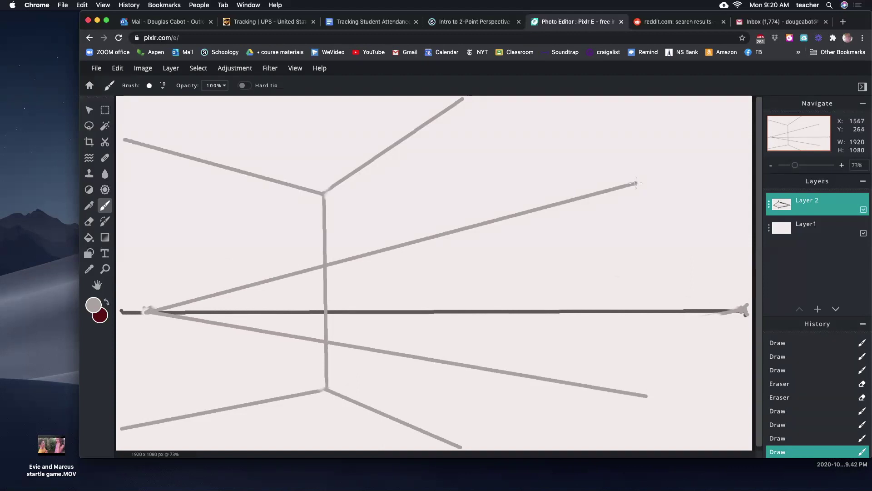
pyautogui.keyDown('shift'); pyautogui.click(646, 395); pyautogui.keyUp('shift')
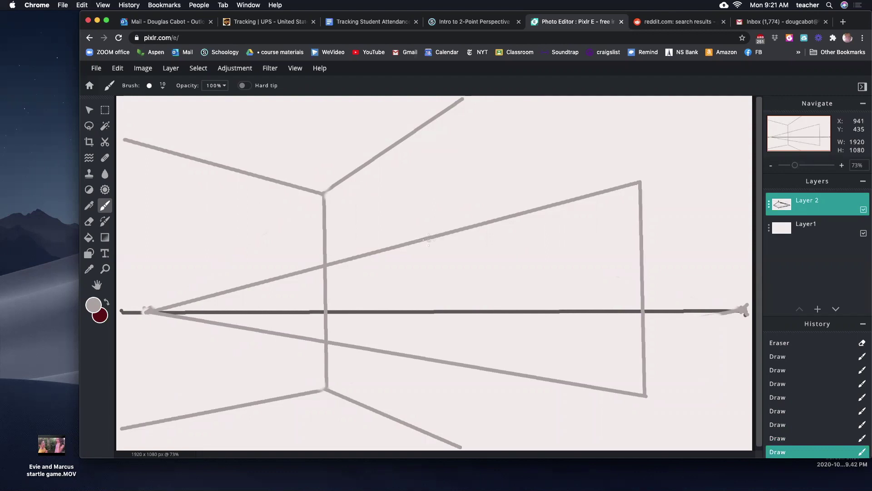
pyautogui.keyDown('shift'); pyautogui.click(427, 356); pyautogui.keyUp('shift')
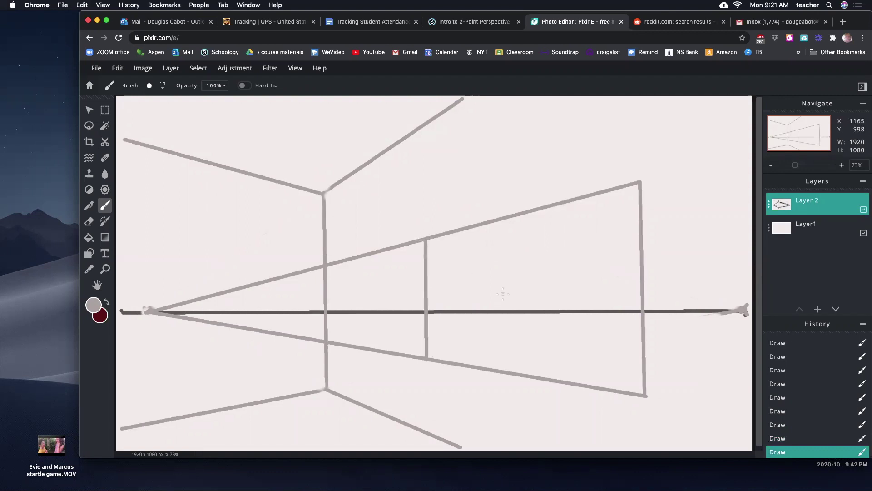
pyautogui.press('e')
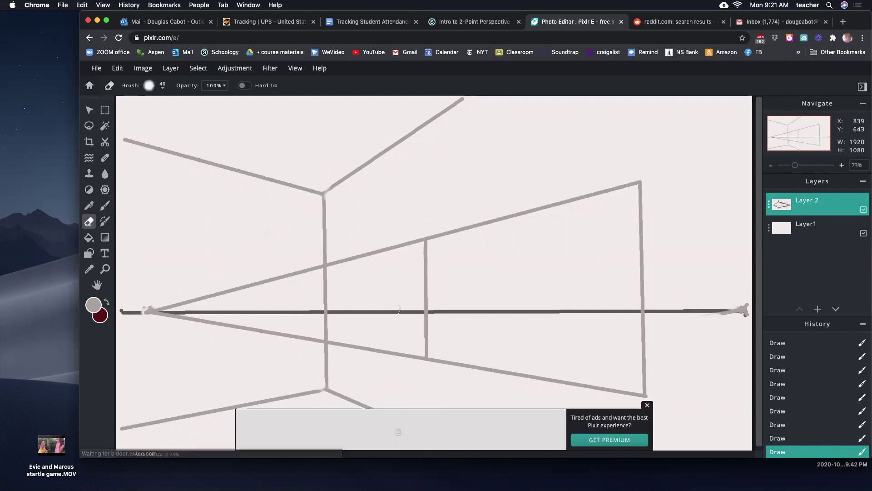
# - Trim the horizon and window guides between the corner and the window
pyautogui.click(647, 406)
pyautogui.moveTo(421, 306)
pyautogui.mouseDown()
pyautogui.moveTo(331, 310)
pyautogui.moveTo(420, 314)
pyautogui.mouseUp()
pyautogui.moveTo(419, 238)
pyautogui.mouseDown()
pyautogui.moveTo(331, 264)
pyautogui.moveTo(381, 252)
pyautogui.mouseUp()
pyautogui.moveTo(336, 347); pyautogui.dragTo(405, 357)
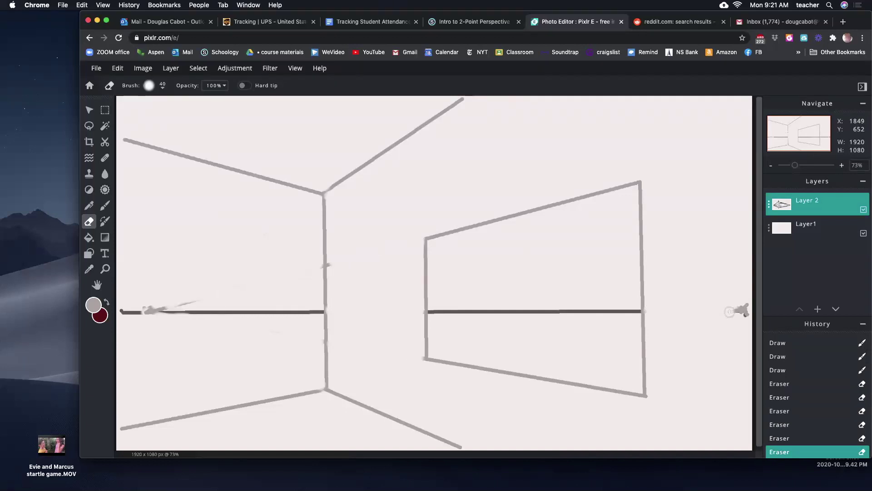
pyautogui.click(730, 312)
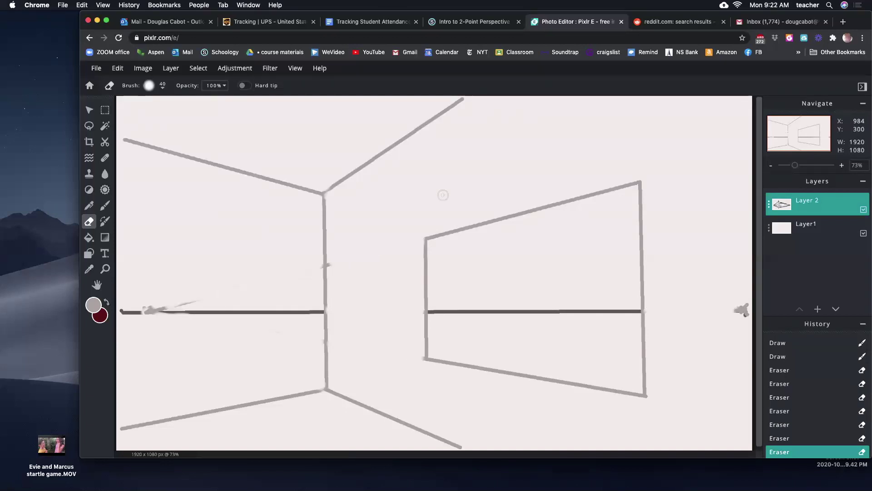
pyautogui.moveTo(182, 307); pyautogui.dragTo(187, 306)
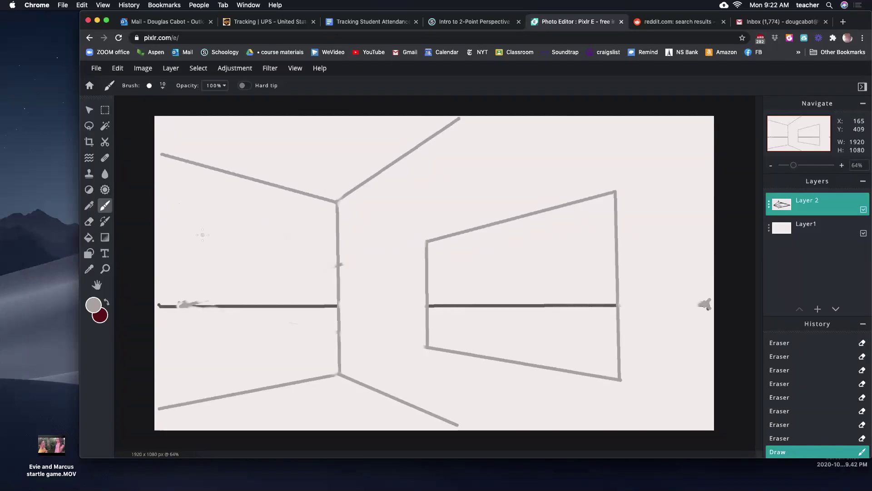
# - Outline the doorway's top and two sides on the left wall, erasing its overshooting guides
pyautogui.keyDown('shift'); pyautogui.click(203, 235); pyautogui.keyUp('shift')
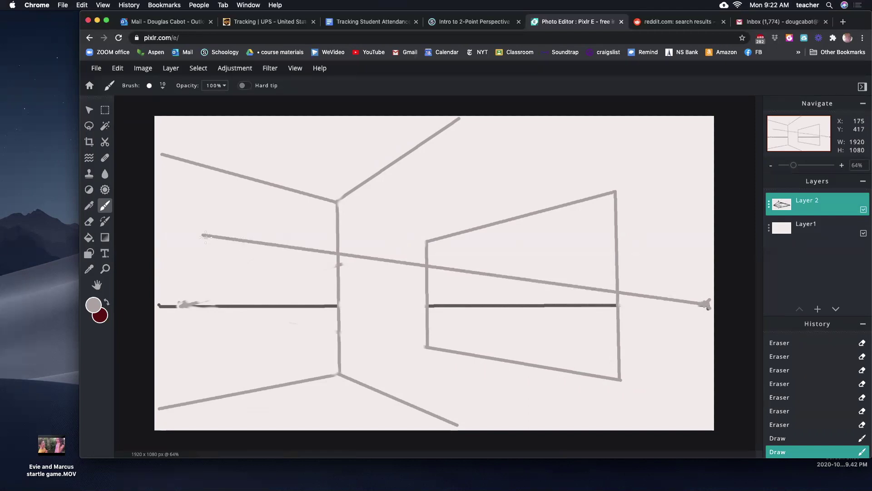
pyautogui.click(202, 235)
pyautogui.moveTo(273, 245); pyautogui.dragTo(272, 388)
pyautogui.press('e')
pyautogui.click(281, 305)
pyautogui.moveTo(280, 305); pyautogui.dragTo(338, 305)
pyautogui.moveTo(282, 247)
pyautogui.mouseDown()
pyautogui.moveTo(612, 290)
pyautogui.moveTo(482, 275)
pyautogui.mouseUp()
pyautogui.moveTo(622, 293)
pyautogui.mouseDown()
pyautogui.moveTo(693, 302)
pyautogui.moveTo(680, 304)
pyautogui.mouseUp()
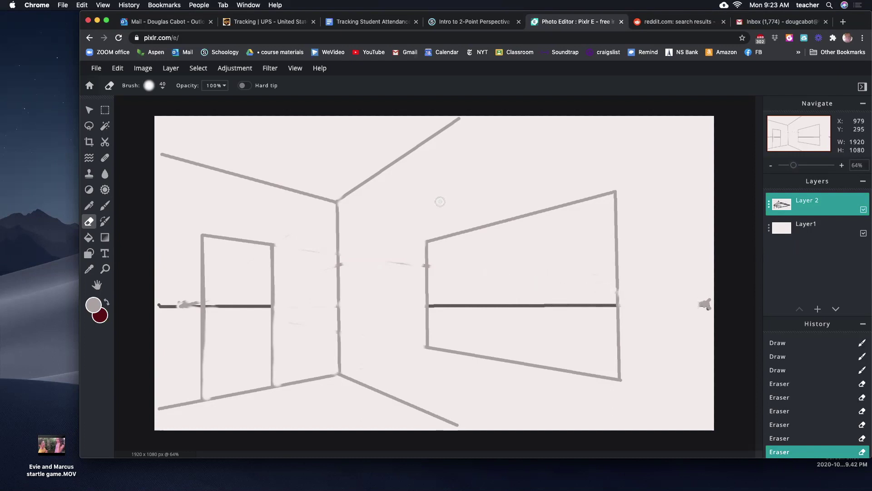
# - Set the drawing colour to near-black
pyautogui.scroll(5, 194, 292)
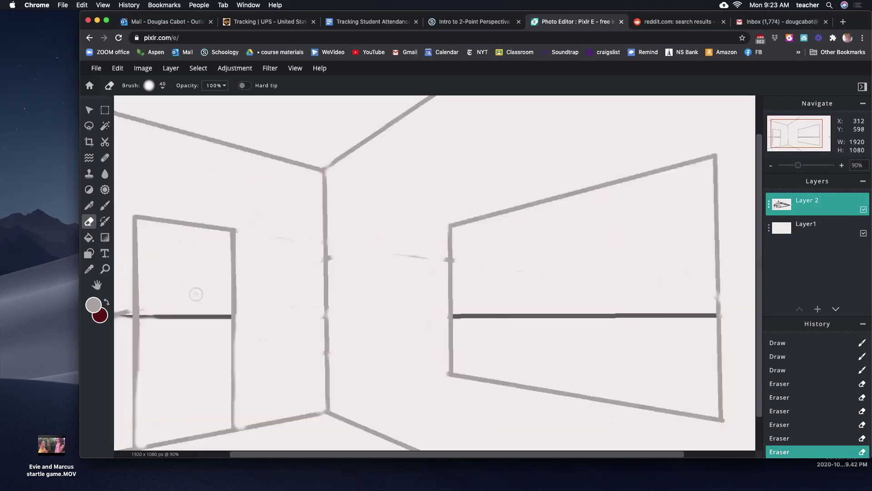
pyautogui.scroll(-5, 182, 308)
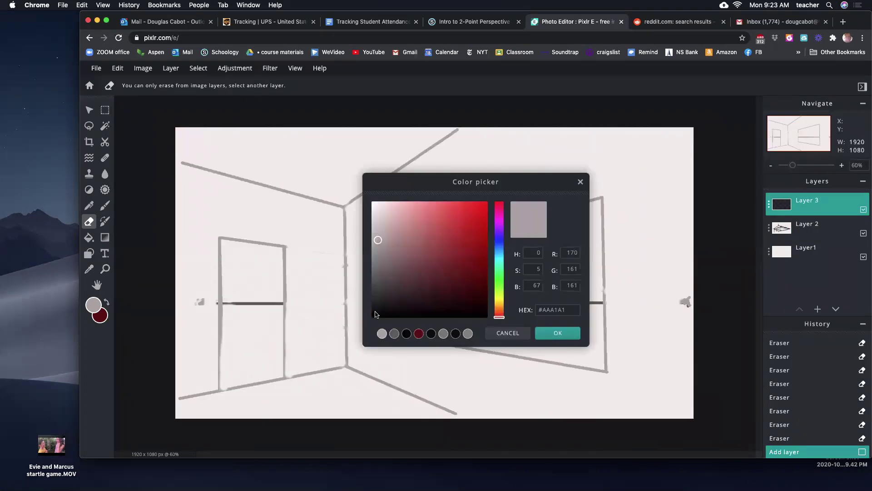
pyautogui.click(375, 311)
pyautogui.click(558, 333)
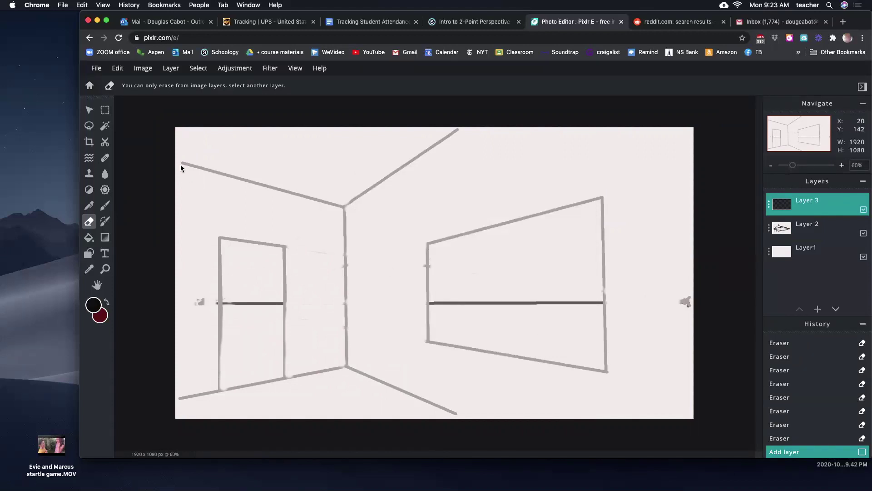
# - Trace the ceiling lines and the corner line in black, removing a stray black dab
pyautogui.click(104, 221)
pyautogui.press('b')
pyautogui.moveTo(179, 163)
pyautogui.mouseDown()
pyautogui.moveTo(344, 207)
pyautogui.moveTo(390, 179)
pyautogui.mouseUp()
pyautogui.hotkey('ctrl', 'z')
pyautogui.moveTo(344, 207)
pyautogui.mouseDown()
pyautogui.moveTo(458, 128)
pyautogui.moveTo(345, 267)
pyautogui.moveTo(345, 368)
pyautogui.moveTo(464, 417)
pyautogui.mouseUp()
pyautogui.press('e')
pyautogui.click(347, 372)
pyautogui.click(347, 372)
pyautogui.press('b')
# - Trace the floor lines, doorway sides, and window edges in black
pyautogui.moveTo(219, 236)
pyautogui.mouseDown()
pyautogui.moveTo(290, 248)
pyautogui.moveTo(220, 331)
pyautogui.moveTo(219, 391)
pyautogui.mouseUp()
pyautogui.moveTo(286, 247); pyautogui.dragTo(286, 377)
pyautogui.moveTo(180, 399); pyautogui.dragTo(343, 366)
pyautogui.moveTo(428, 240); pyautogui.dragTo(428, 338)
pyautogui.moveTo(428, 244)
pyautogui.mouseDown()
pyautogui.moveTo(559, 210)
pyautogui.moveTo(605, 273)
pyautogui.moveTo(606, 373)
pyautogui.mouseUp()
pyautogui.moveTo(427, 342); pyautogui.dragTo(608, 372)
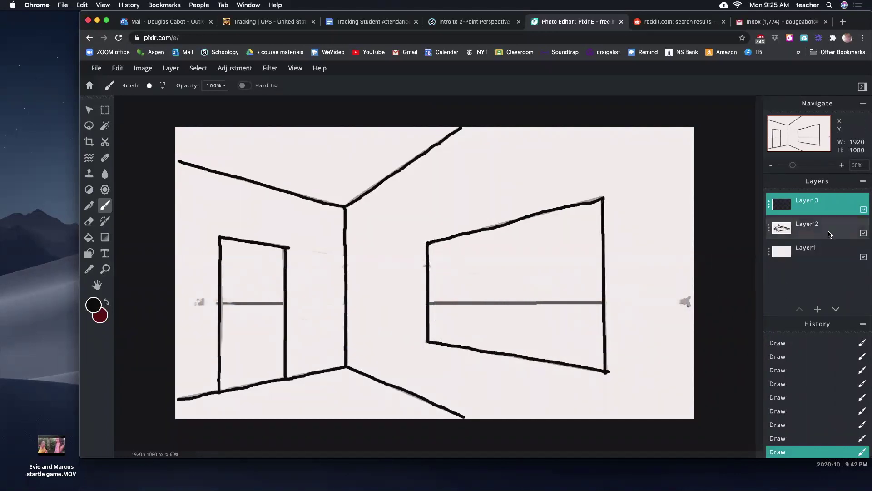
# - Hide the Layer 2 guide layer, comparing with it shown, and make it the active layer
pyautogui.click(863, 234)
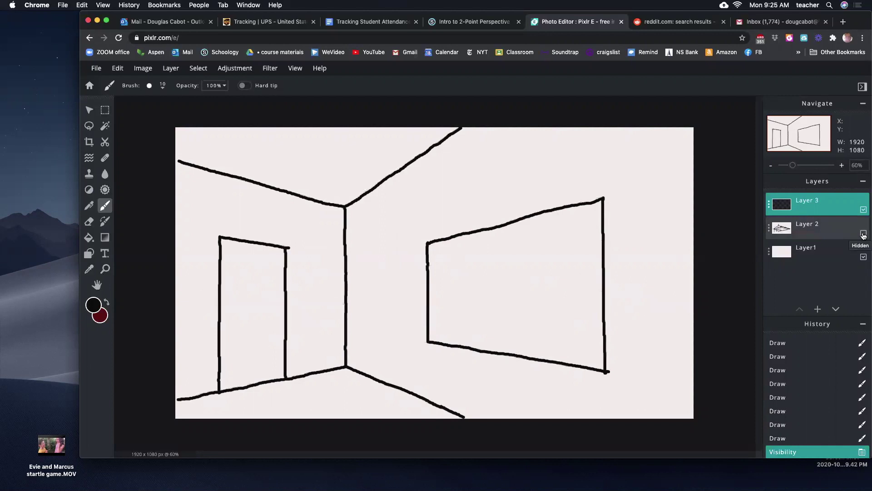
pyautogui.click(864, 234)
pyautogui.click(863, 234)
pyautogui.click(863, 234)
pyautogui.click(863, 234)
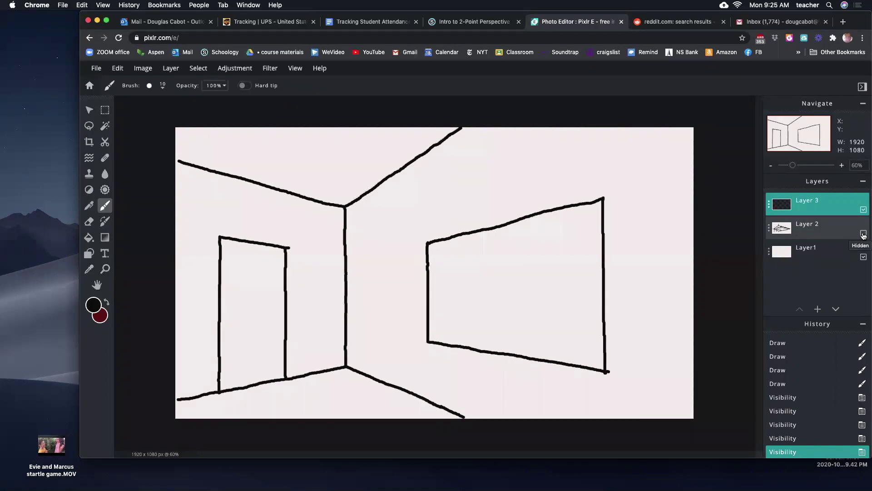
pyautogui.click(835, 231)
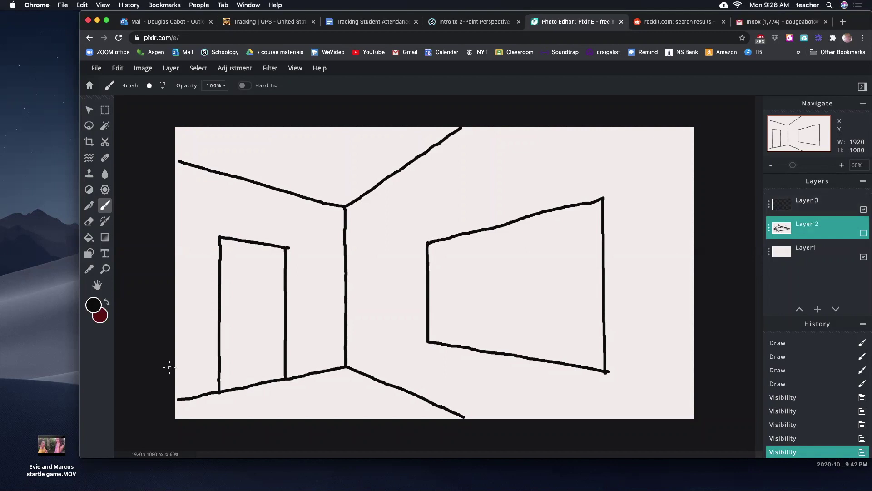
# - Set the drawing colour to light grey and redo the undone steps to show the guides
pyautogui.click(93, 305)
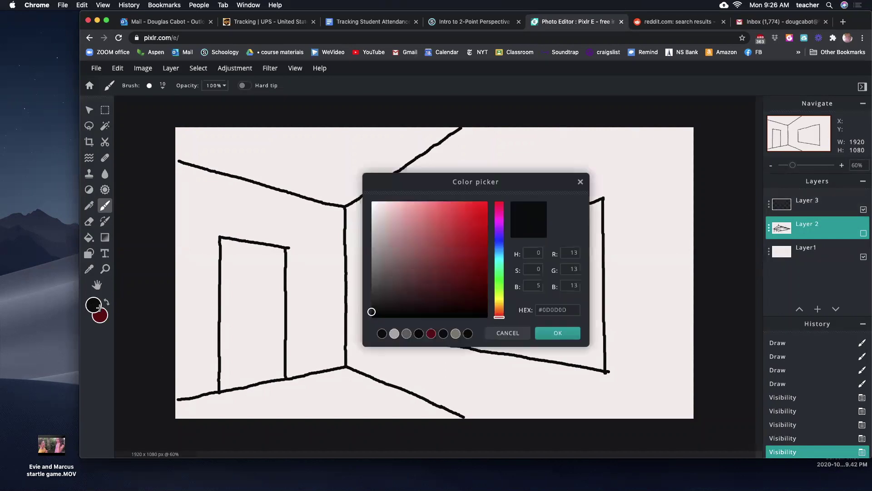
pyautogui.click(396, 334)
pyautogui.click(558, 333)
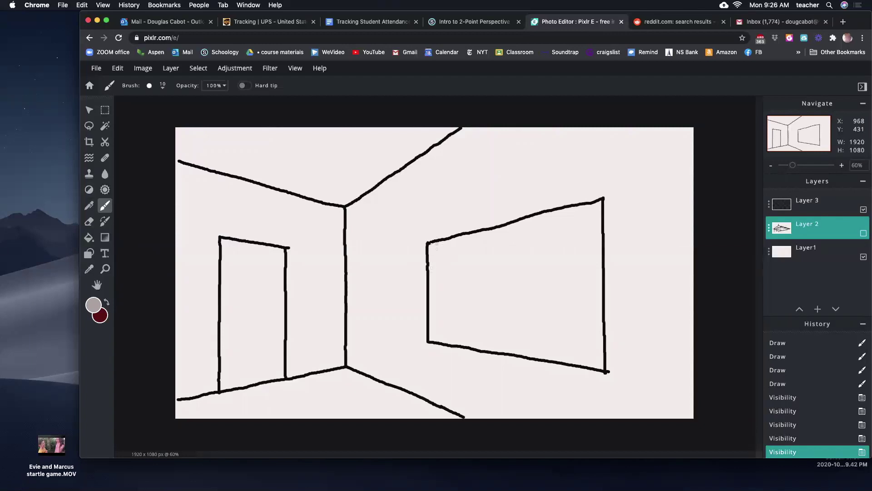
pyautogui.press('super+y')
pyautogui.press('super+y')
pyautogui.press('super+y')
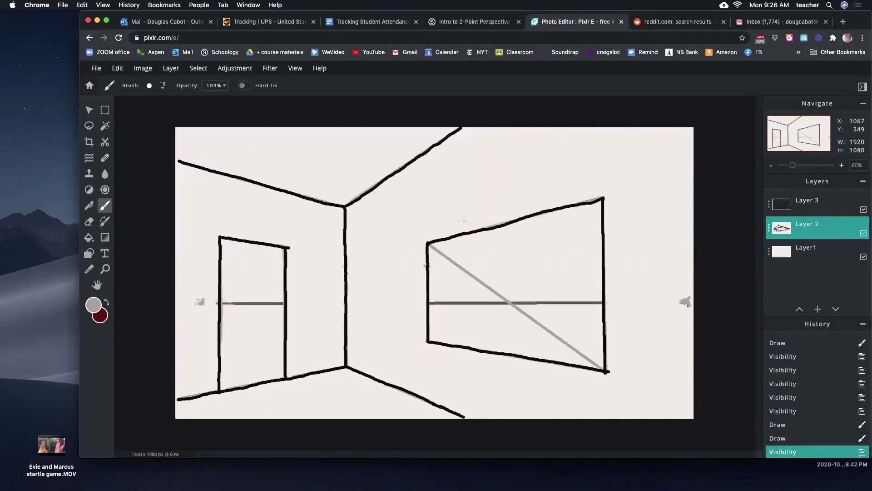
# - Draw a diagonal across the window and a vertical guide through the X's centre
pyautogui.click(428, 339)
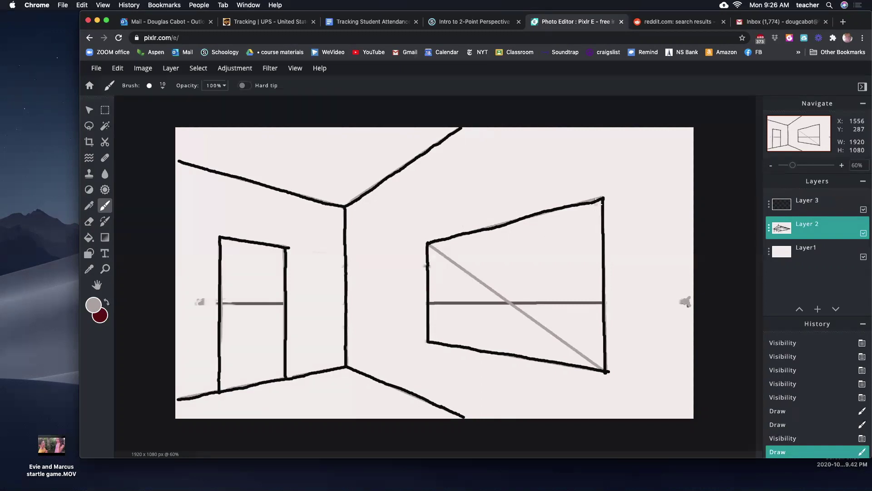
pyautogui.keyDown('shift'); pyautogui.click(603, 198); pyautogui.keyUp('shift')
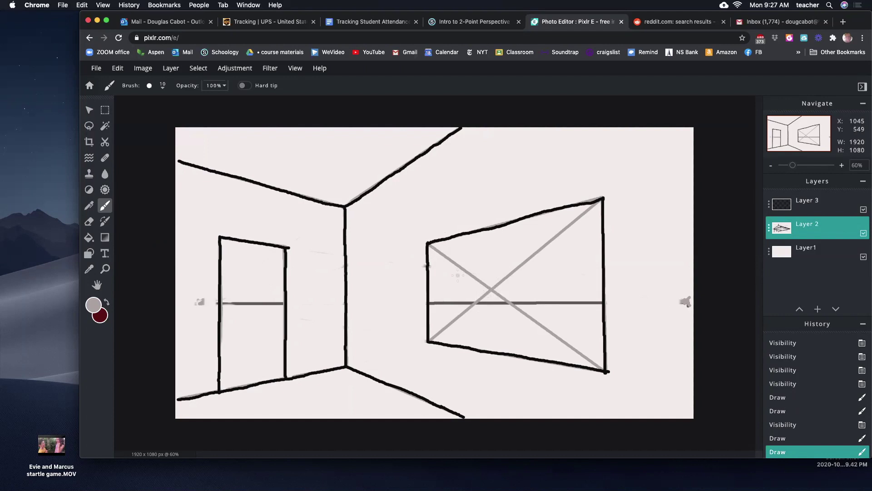
pyautogui.click(491, 229)
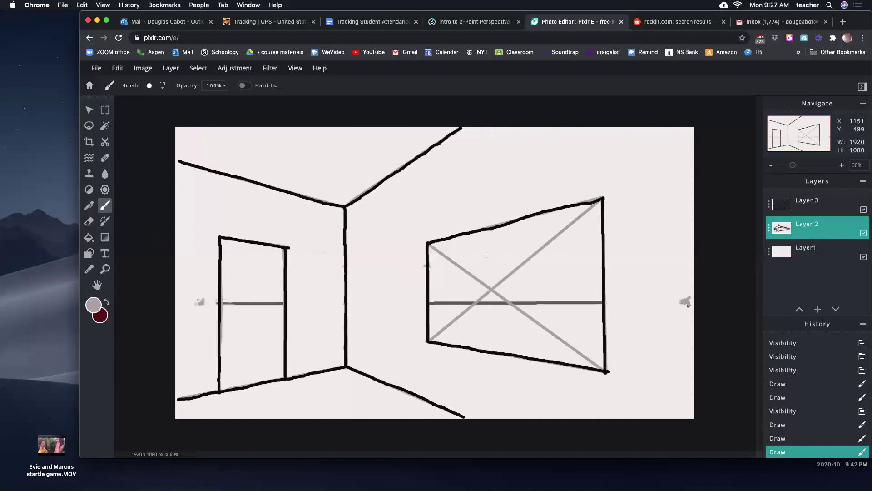
pyautogui.keyDown('shift'); pyautogui.click(490, 349); pyautogui.keyUp('shift')
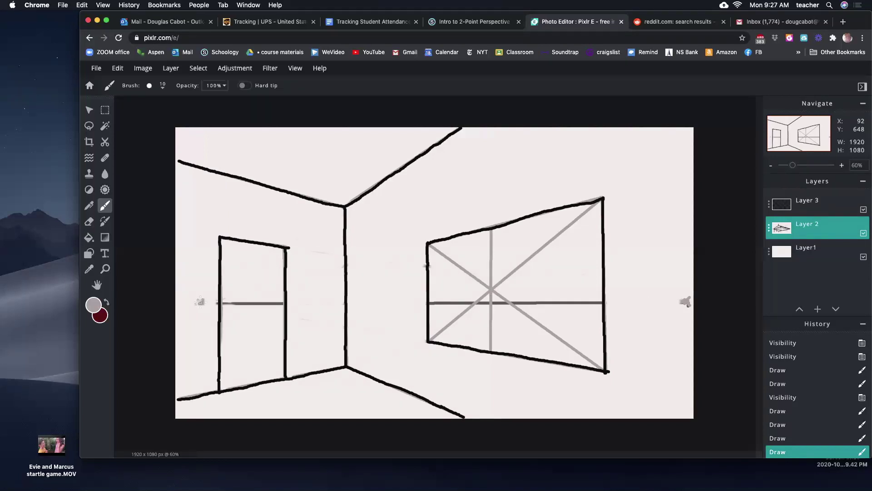
# - Draw a grey guide from the left vanishing point and zoom in on the drawing
pyautogui.click(200, 302)
pyautogui.keyDown('shift'); pyautogui.click(605, 284); pyautogui.keyUp('shift')
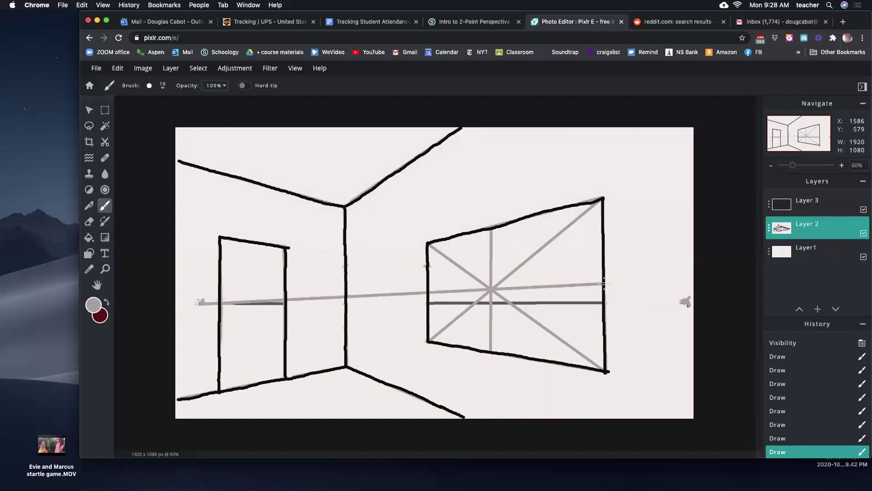
pyautogui.scroll(-2, 604, 283)
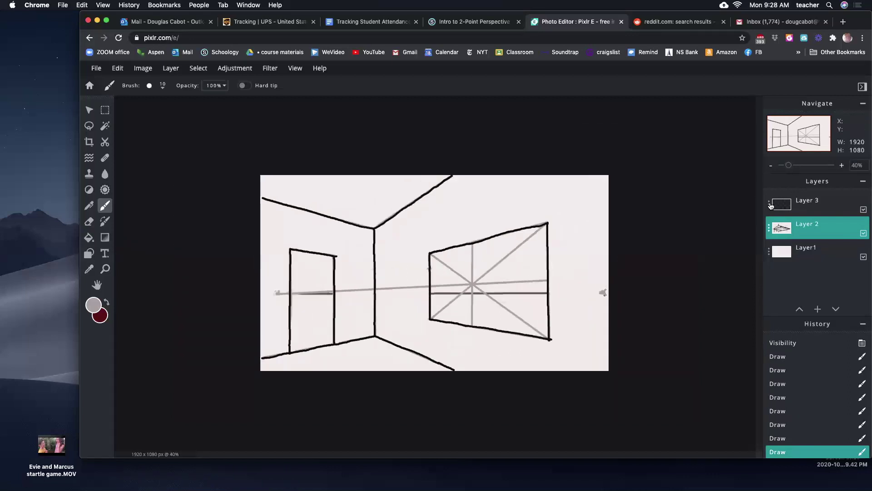
pyautogui.moveTo(789, 166); pyautogui.dragTo(798, 167)
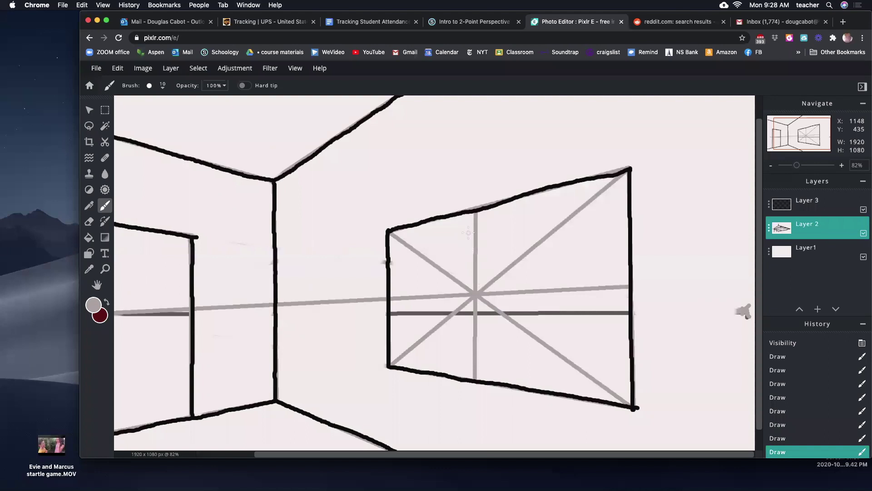
# - Add a diagonal guide and a vertical guide dividing the window wall's left half, redoing the misplaced vertical
pyautogui.click(476, 209)
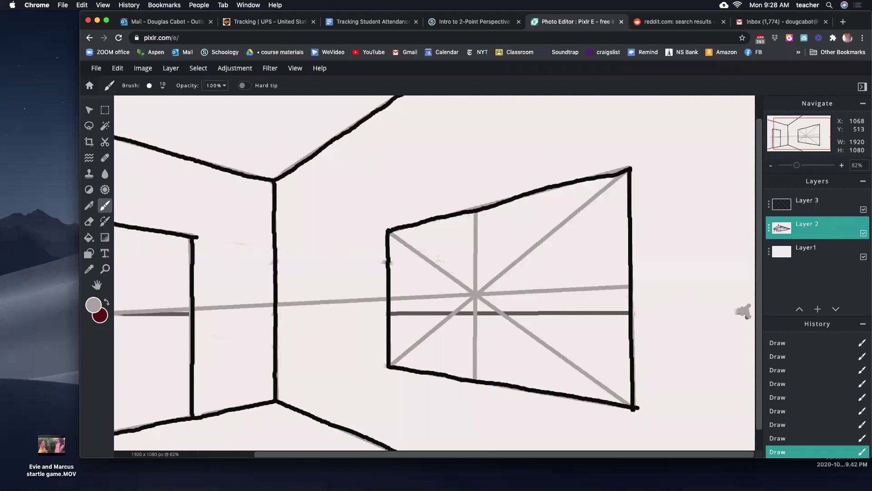
pyautogui.keyDown('shift'); pyautogui.click(389, 297); pyautogui.keyUp('shift')
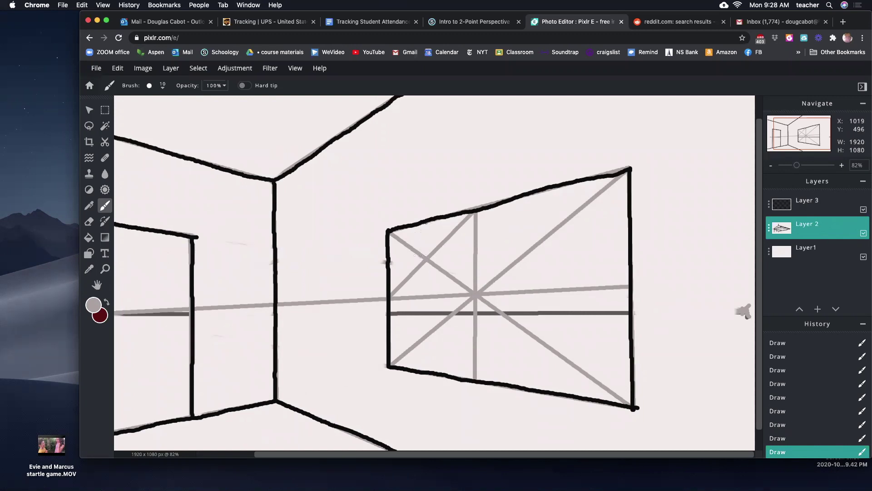
pyautogui.keyDown('shift'); pyautogui.click(423, 369); pyautogui.keyUp('shift')
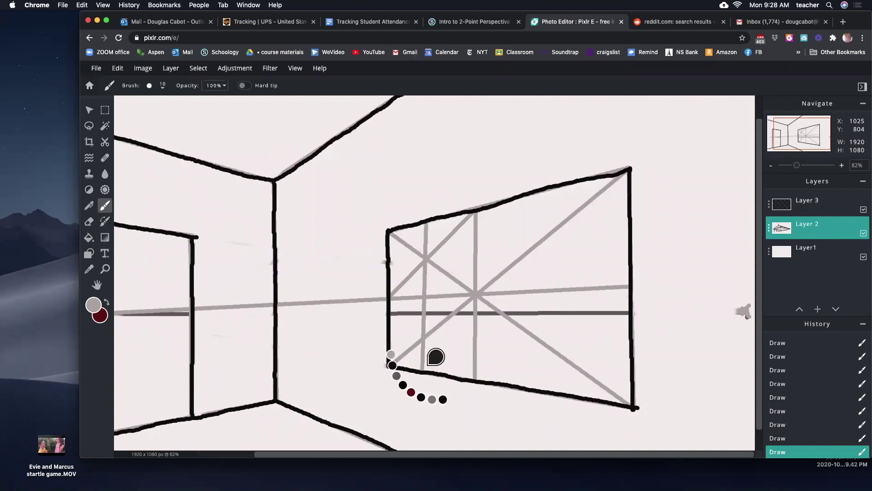
pyautogui.press('super+z')
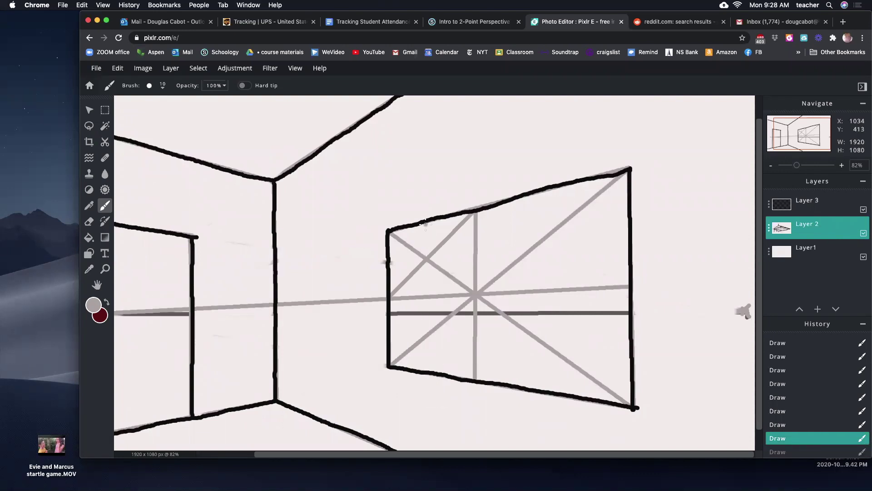
pyautogui.click(426, 224)
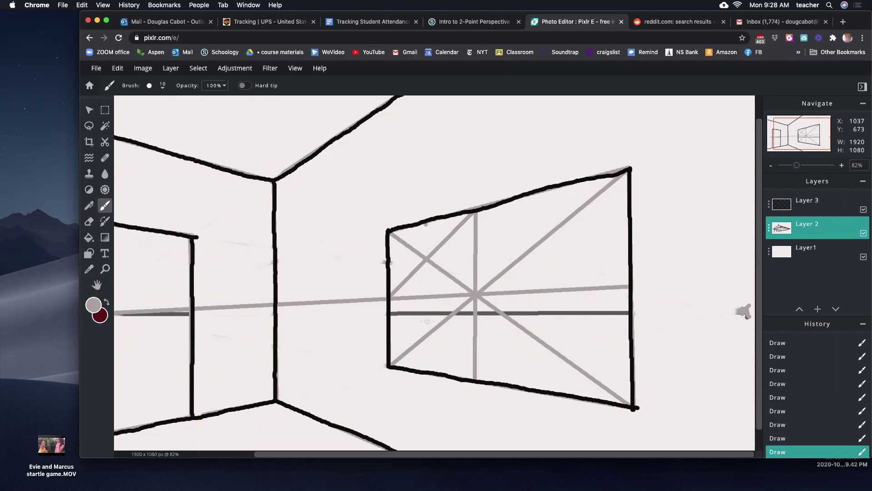
pyautogui.keyDown('shift'); pyautogui.click(425, 369); pyautogui.keyUp('shift')
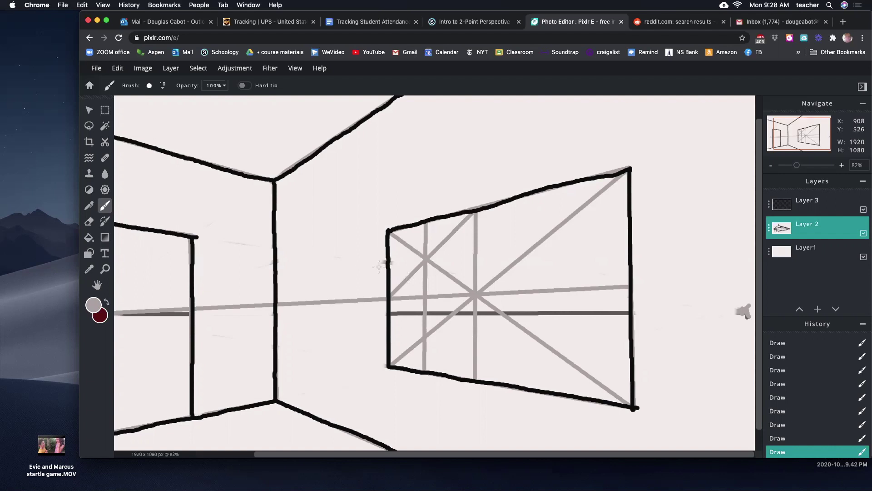
pyautogui.scroll(-3, 376, 268)
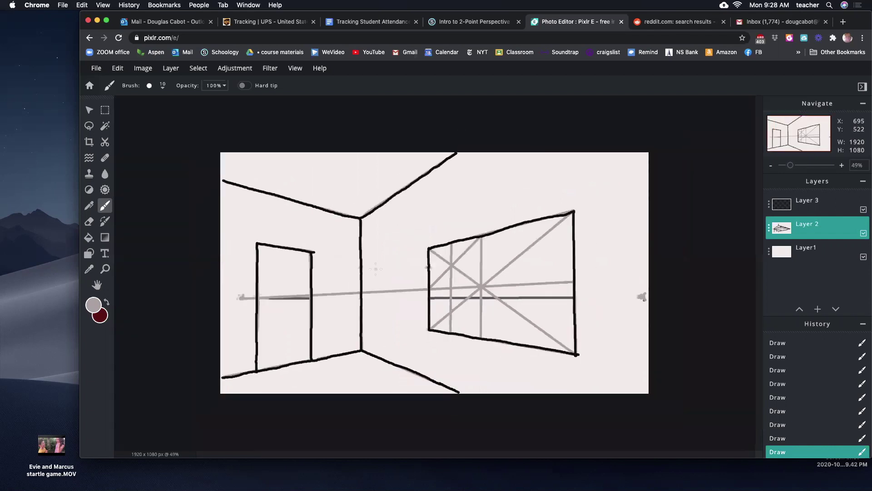
pyautogui.scroll(-3, 375, 269)
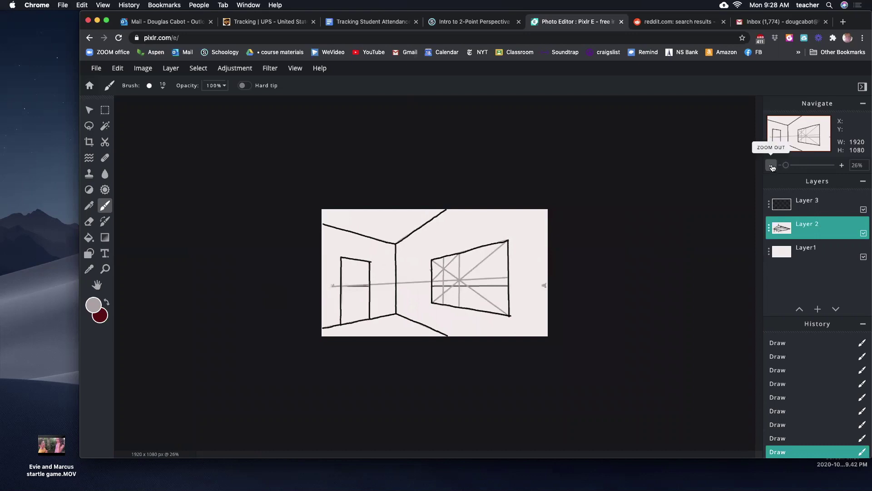
# - Zoom to 69% and add two left-vanishing-point guides and a diagonal across the window's right half
pyautogui.moveTo(785, 165); pyautogui.dragTo(795, 167)
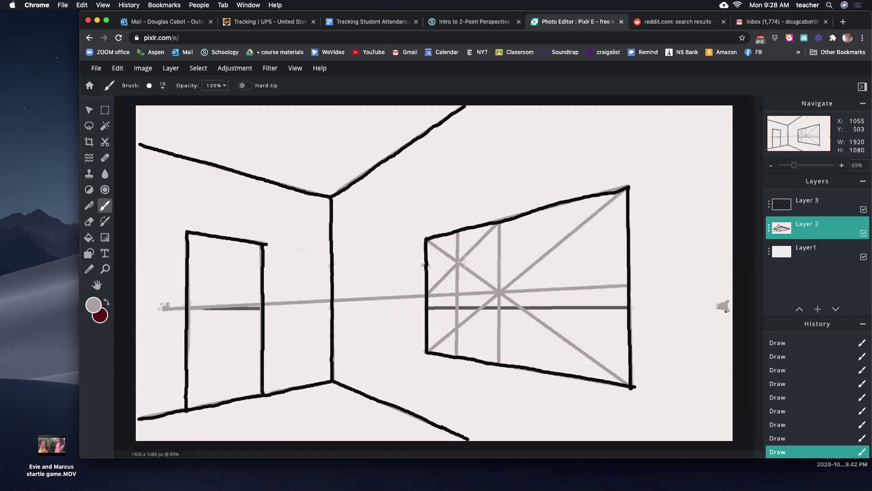
pyautogui.keyDown('shift'); pyautogui.click(626, 234); pyautogui.keyUp('shift')
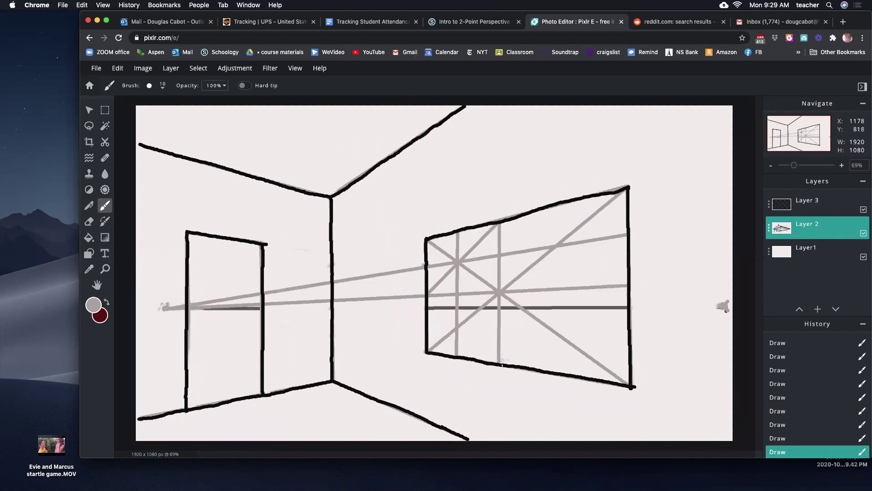
pyautogui.keyDown('shift'); pyautogui.click(499, 362); pyautogui.keyUp('shift')
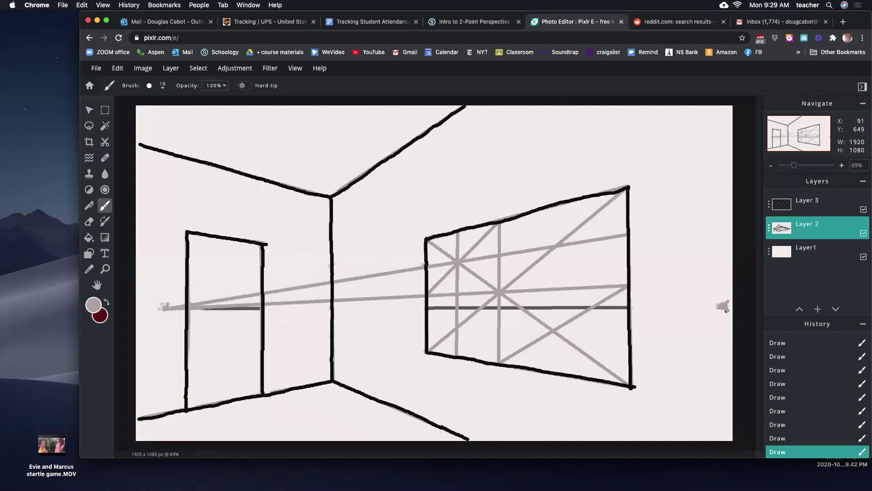
pyautogui.keyDown('shift'); pyautogui.click(626, 335); pyautogui.keyUp('shift')
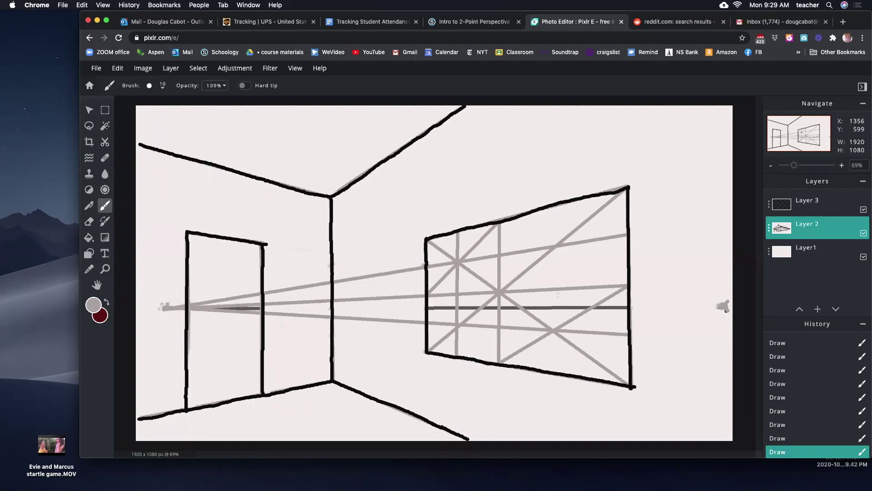
# - Add a grey vertical guide dividing the window's right half, redrawing it after undoing a misplaced one
pyautogui.keyDown('shift'); pyautogui.click(556, 207); pyautogui.keyUp('shift')
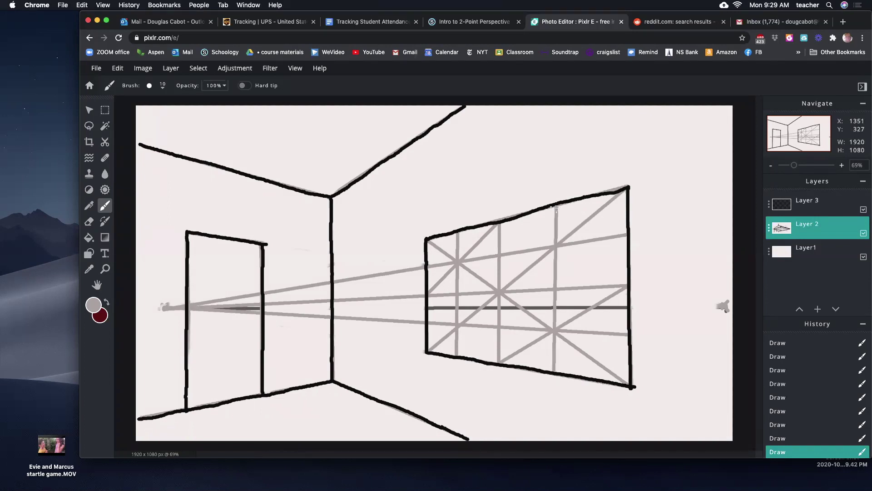
pyautogui.hotkey('ctrl', 'z')
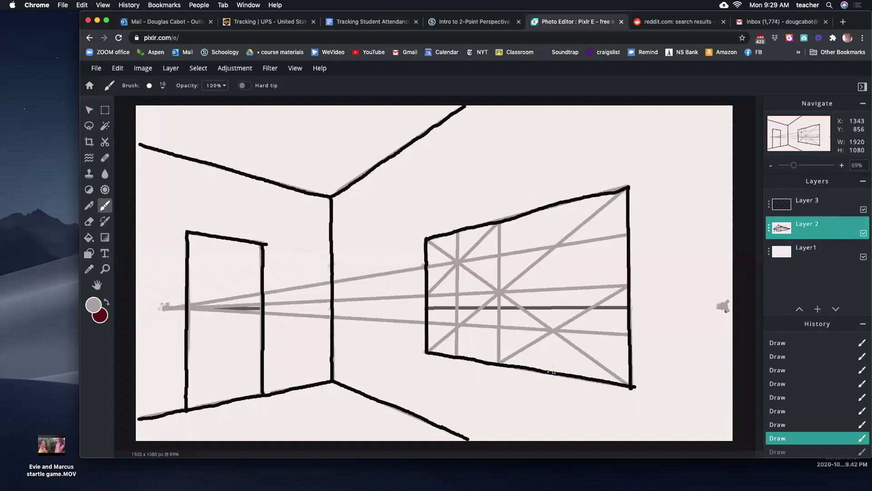
pyautogui.click(538, 182)
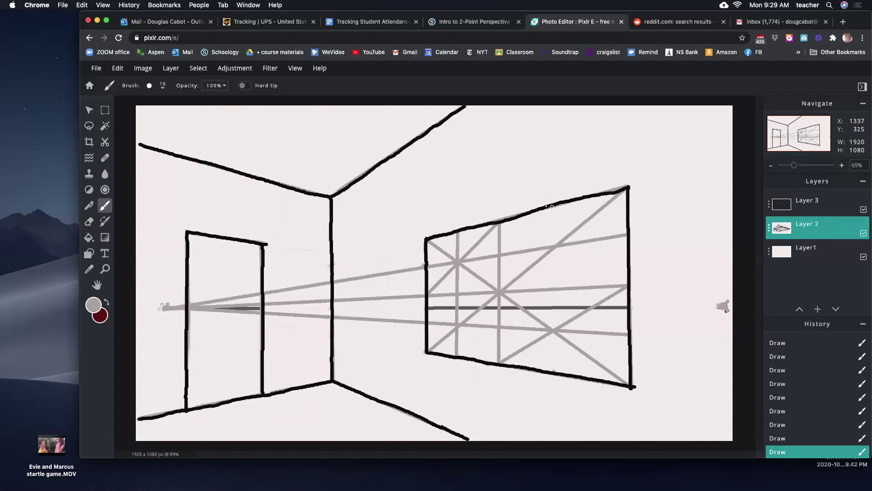
pyautogui.keyDown('shift'); pyautogui.click(550, 207); pyautogui.keyUp('shift')
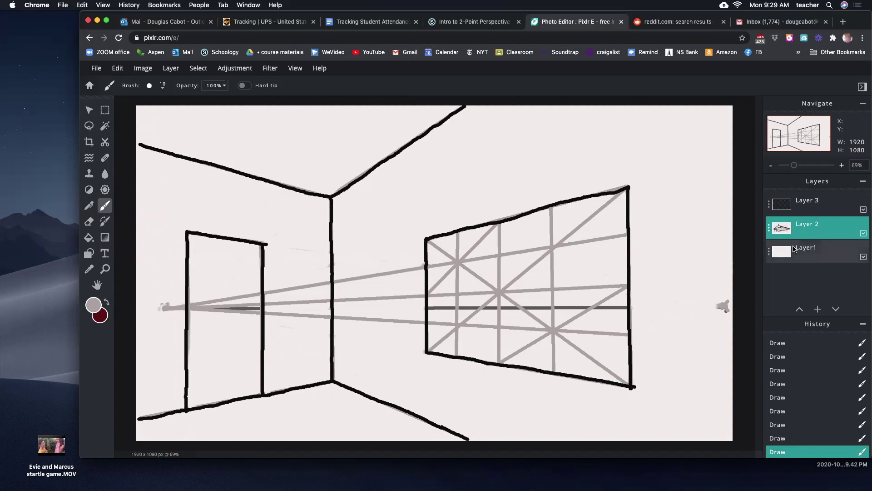
# - Select Layer 3 and set the brush colour to black
pyautogui.click(813, 204)
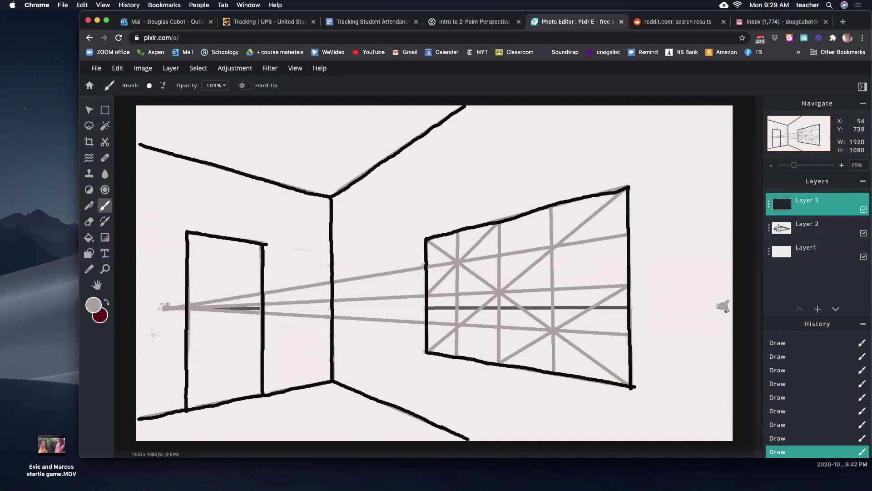
pyautogui.click(93, 305)
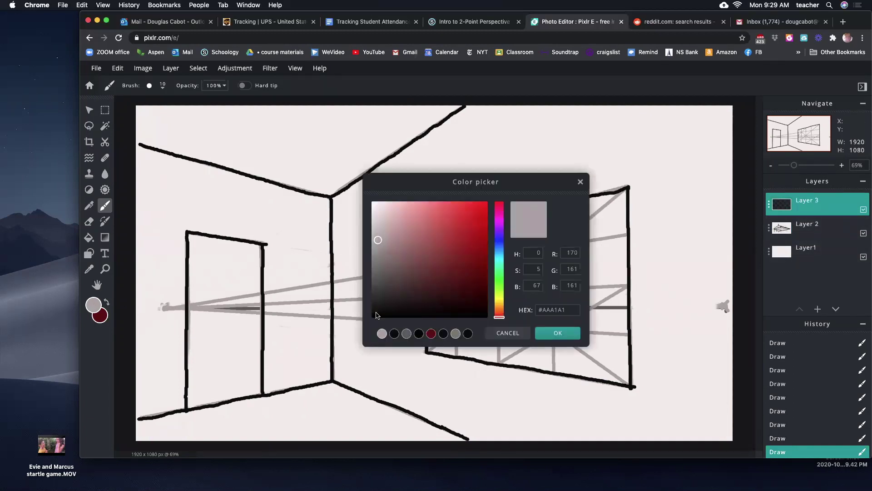
pyautogui.click(394, 334)
pyautogui.click(557, 334)
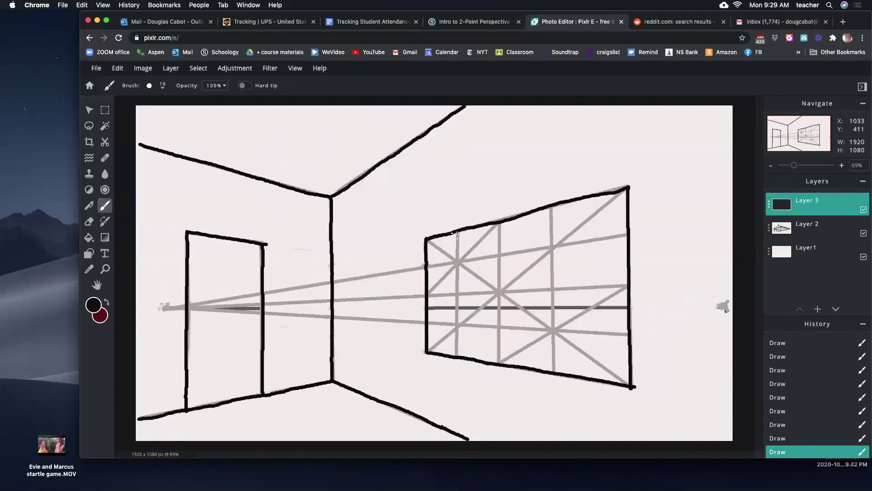
# - Trace three vertical and three horizontal black window bars, then hide Layer 2's grey guides
pyautogui.moveTo(458, 233); pyautogui.dragTo(457, 359)
pyautogui.moveTo(499, 222); pyautogui.dragTo(499, 364)
pyautogui.moveTo(550, 206); pyautogui.dragTo(553, 372)
pyautogui.moveTo(425, 266); pyautogui.dragTo(628, 235)
pyautogui.moveTo(431, 296); pyautogui.dragTo(628, 286)
pyautogui.moveTo(425, 322); pyautogui.dragTo(631, 334)
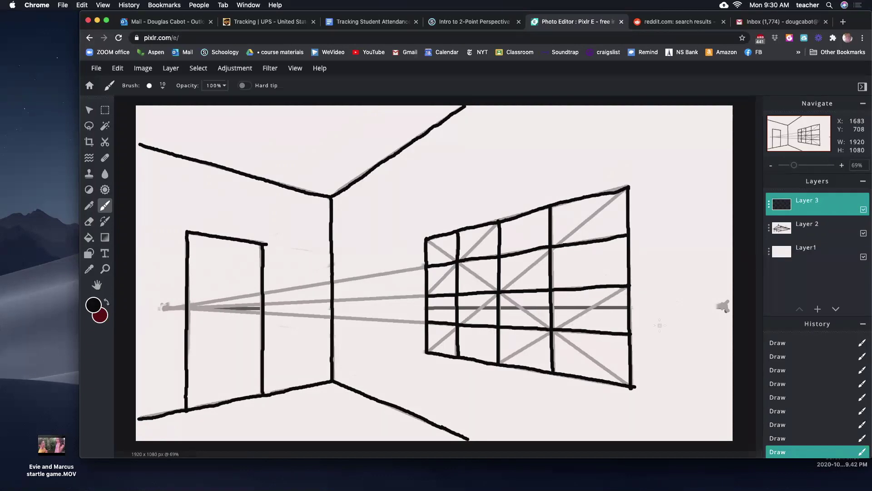
pyautogui.click(864, 233)
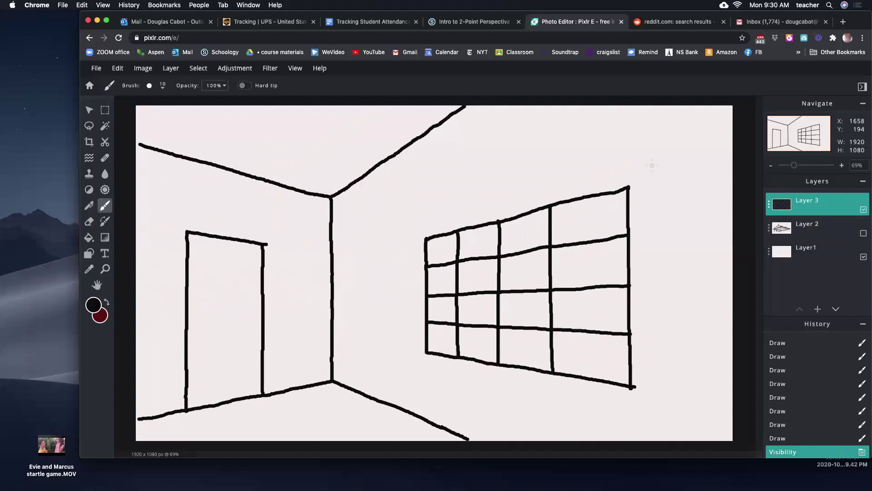
pyautogui.click(795, 166)
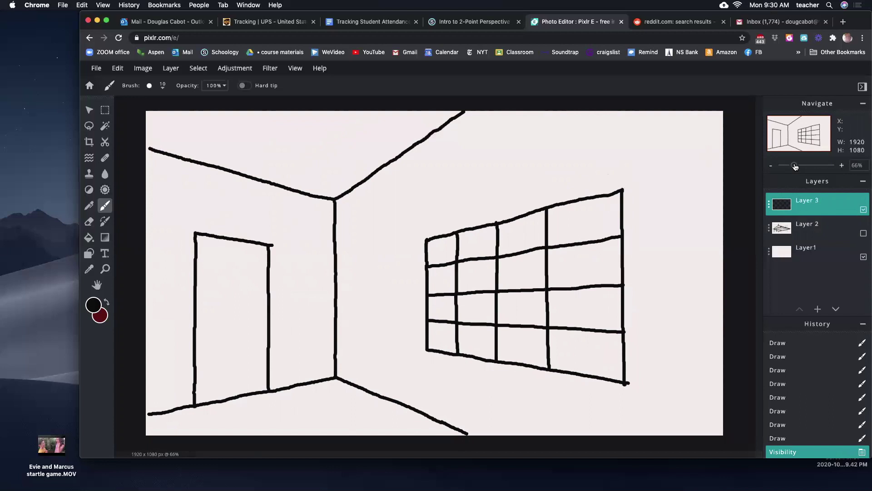